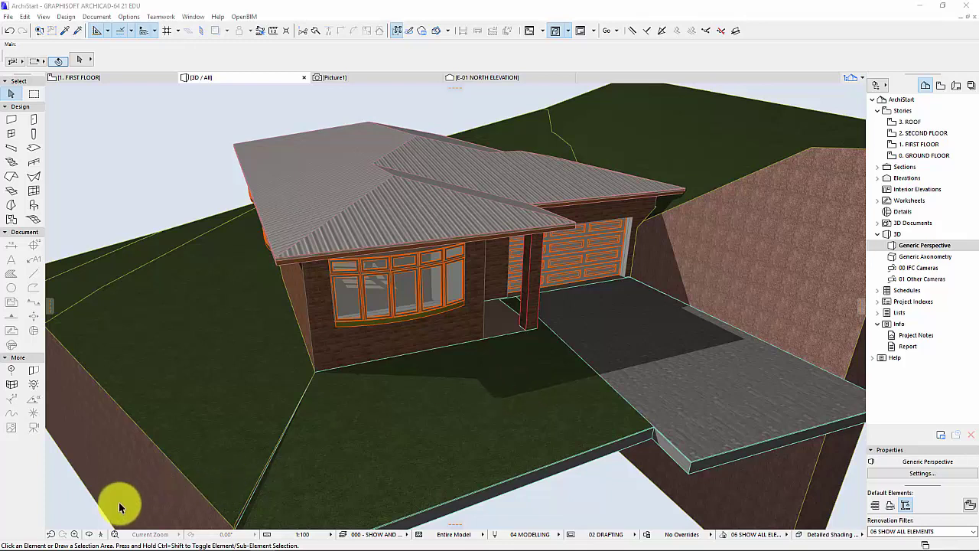
Fly through the 3D model past the garage door and through the arched entry door, then back out
left_click(101, 535)
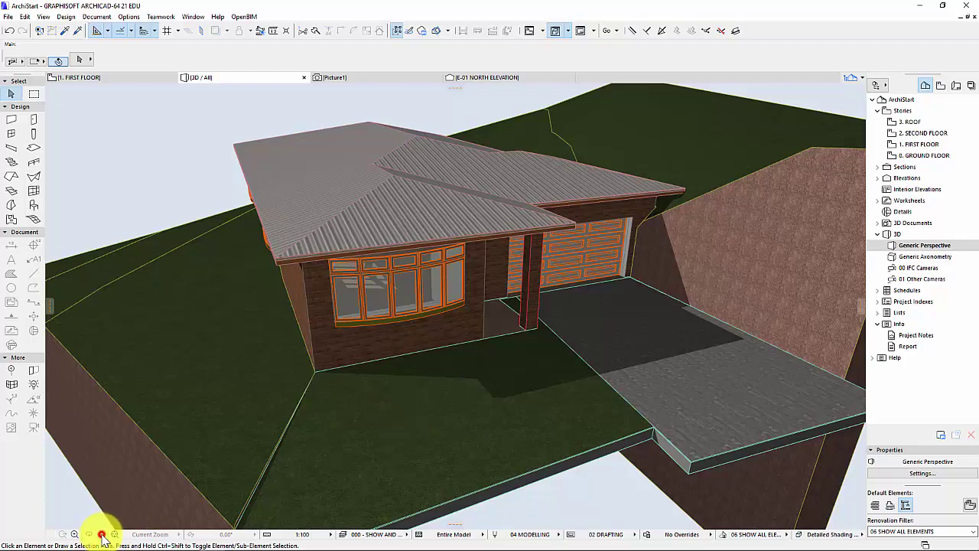
left_click(102, 535)
key("Up")
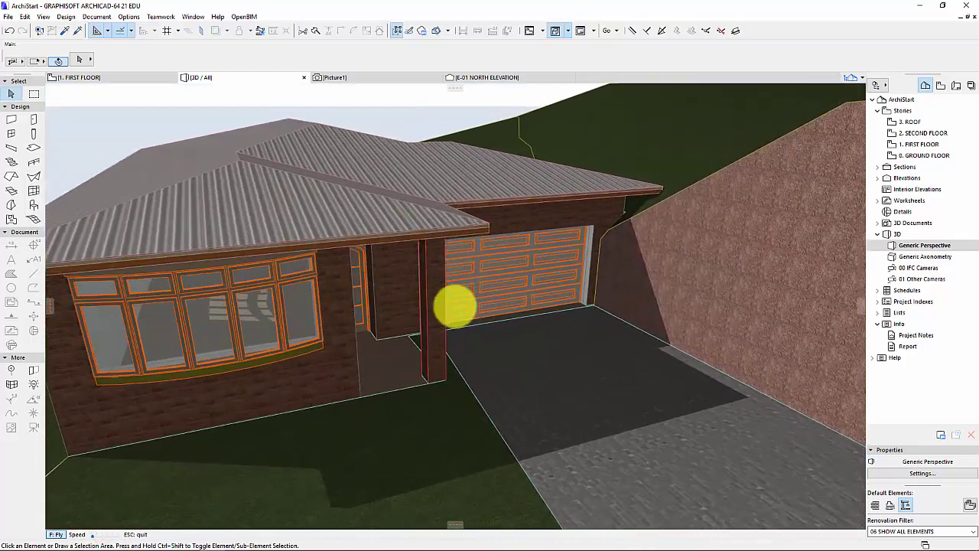
key("Up")
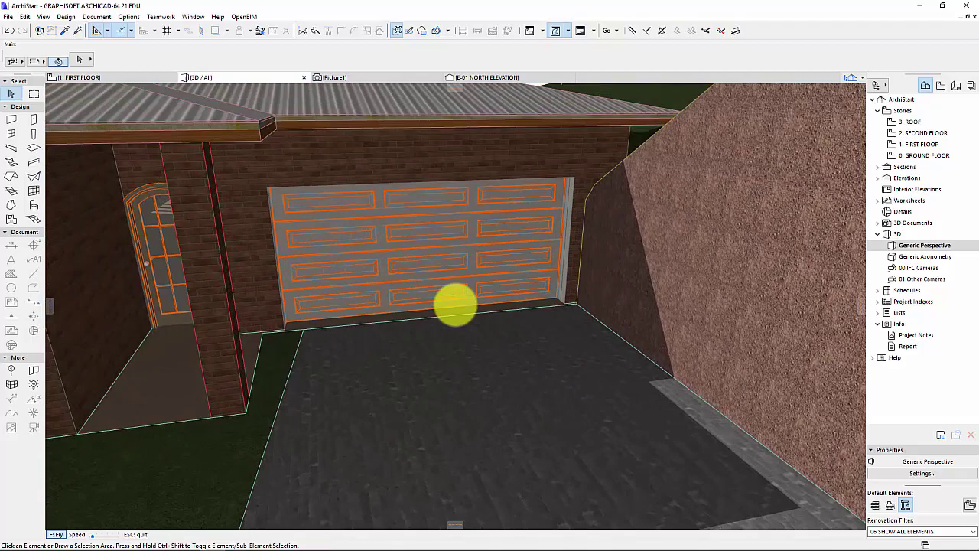
key("Left")
key("Up")
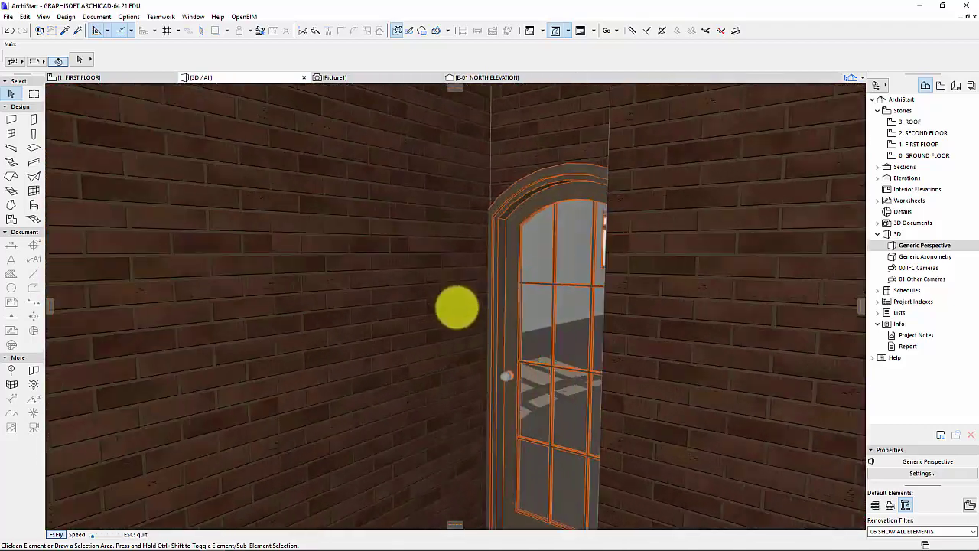
key("Up")
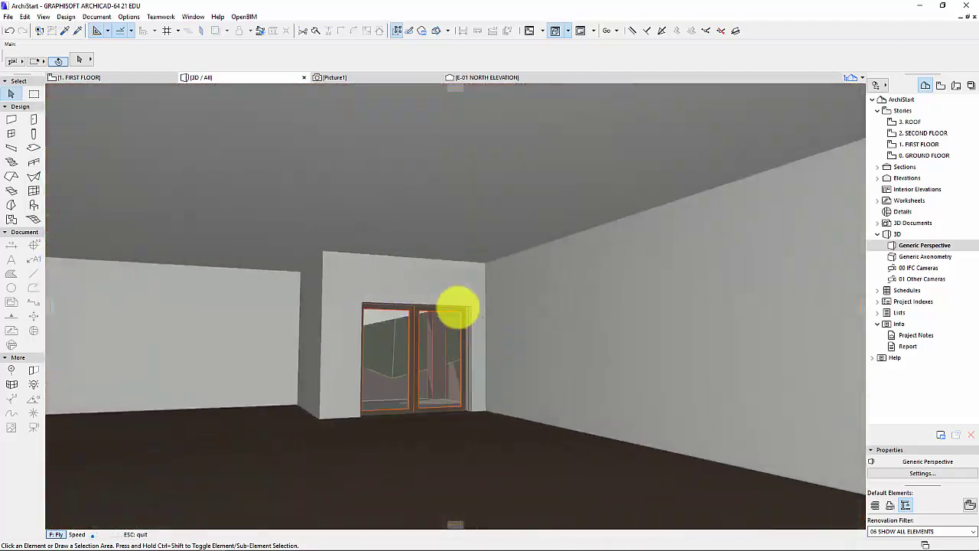
key("Right")
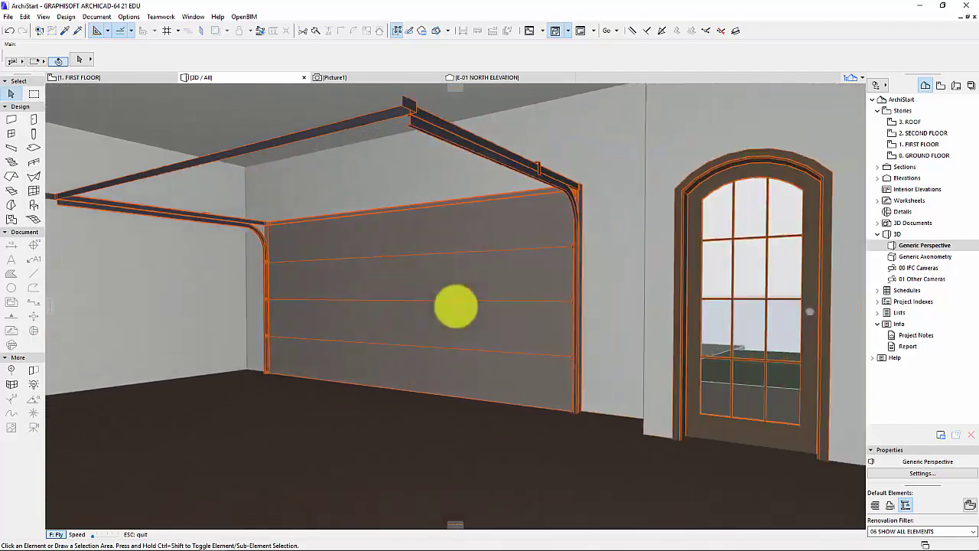
key("Right")
key("Up")
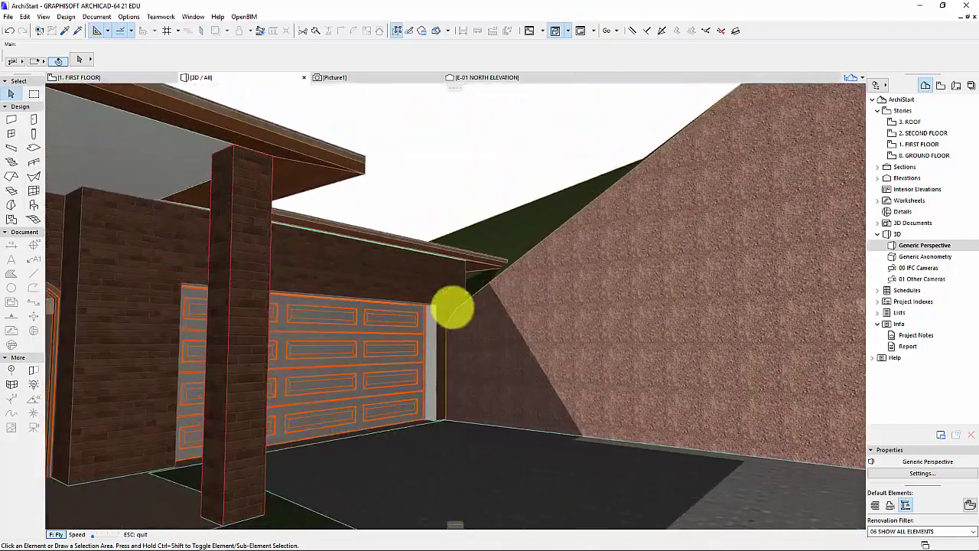
key("Down")
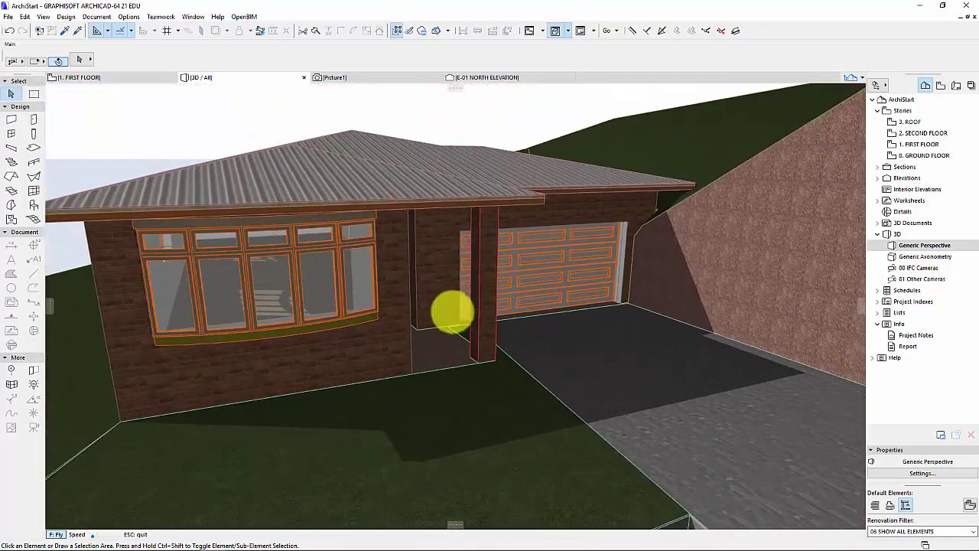
key("Escape")
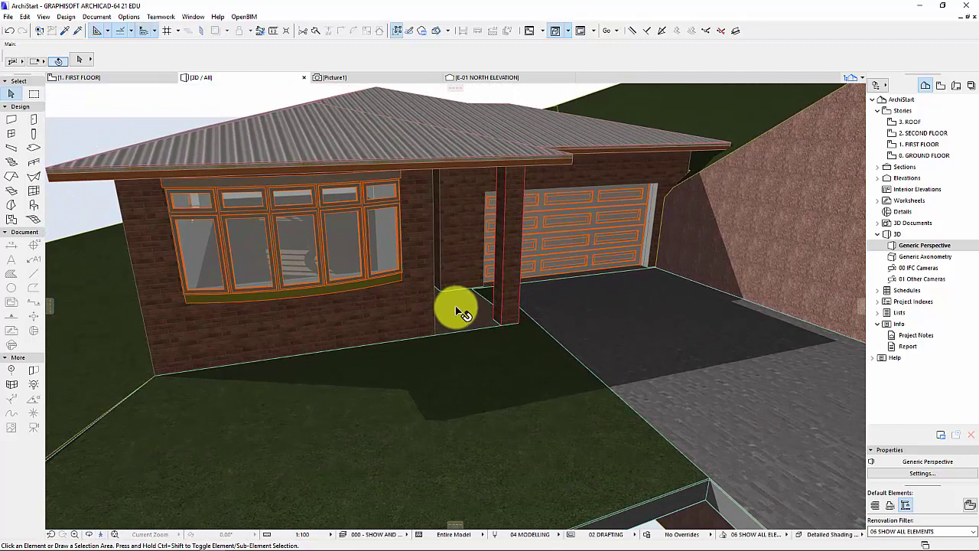
On the 1. FIRST FLOOR plan, place the first four path cameras near the house's lower right corner
double_click(910, 144)
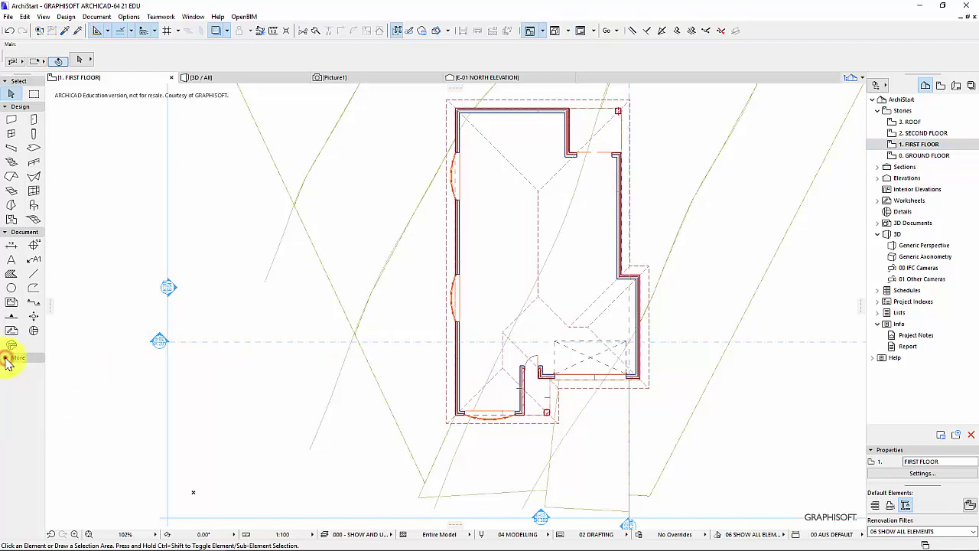
left_click(35, 428)
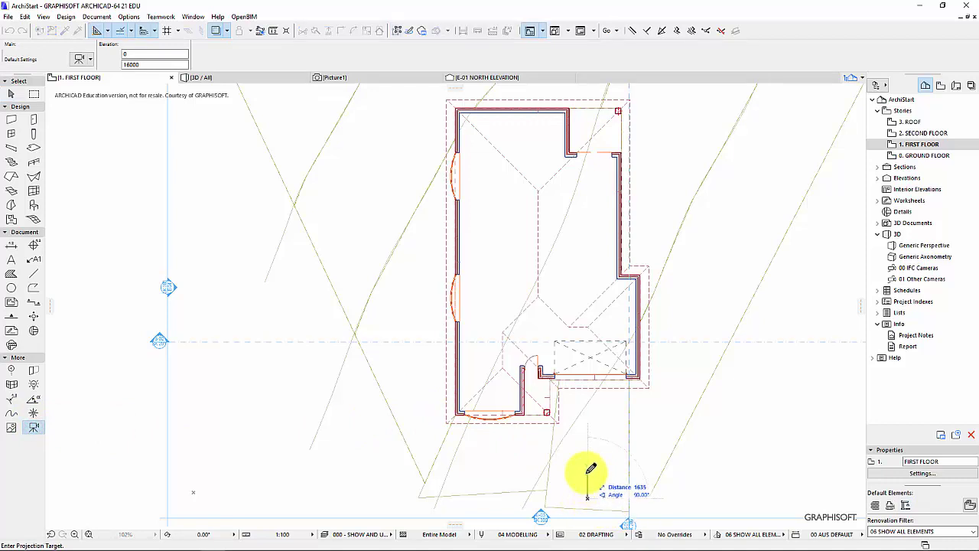
left_click(587, 468)
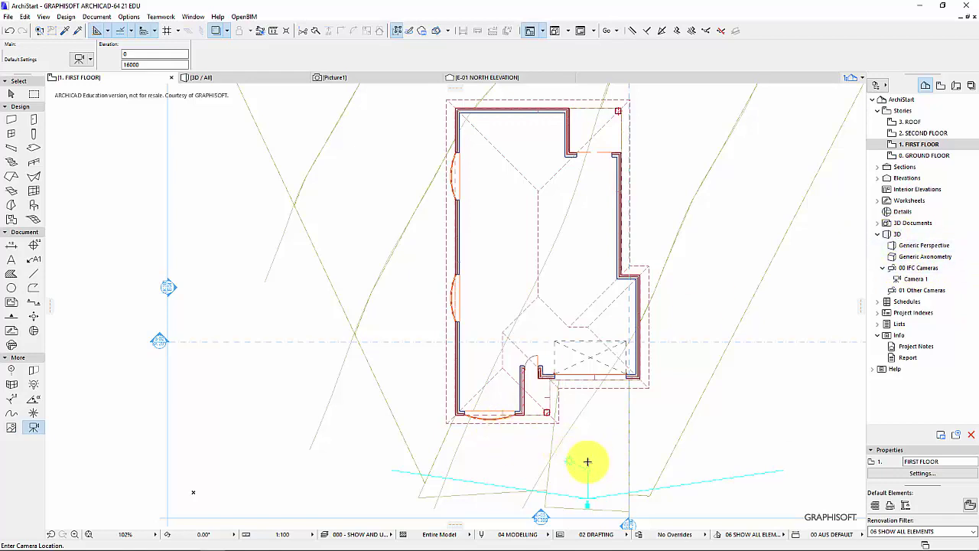
left_click(588, 461)
left_click(601, 432)
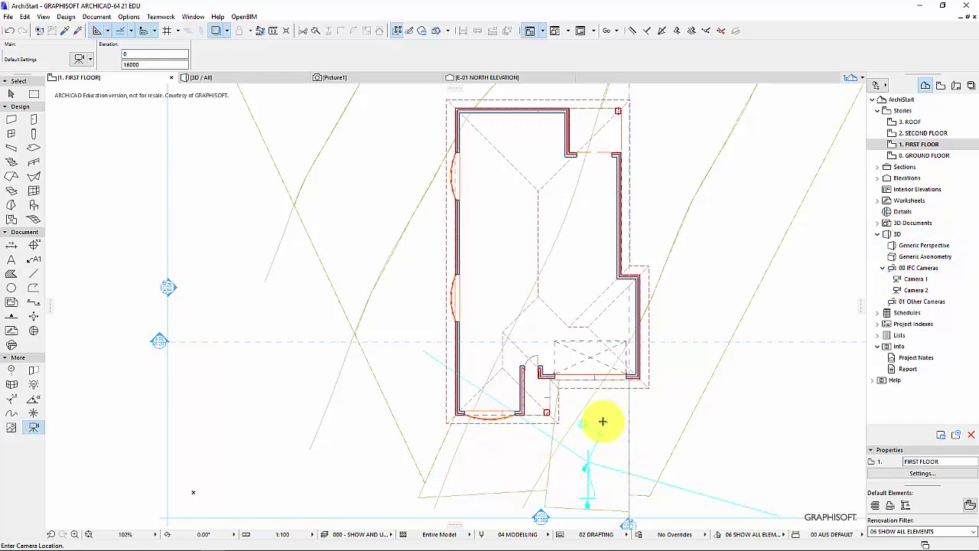
left_click(601, 428)
left_click(614, 403)
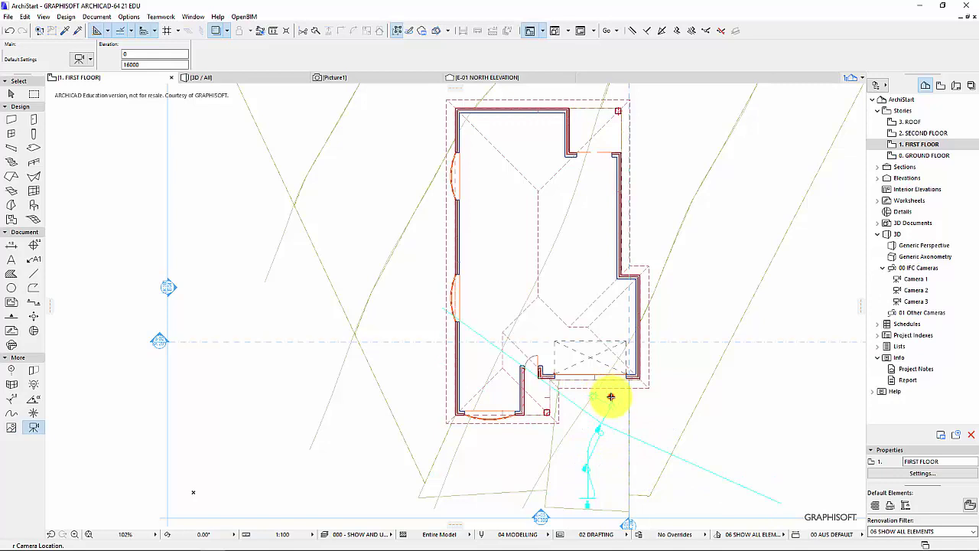
left_click(610, 396)
left_click(611, 379)
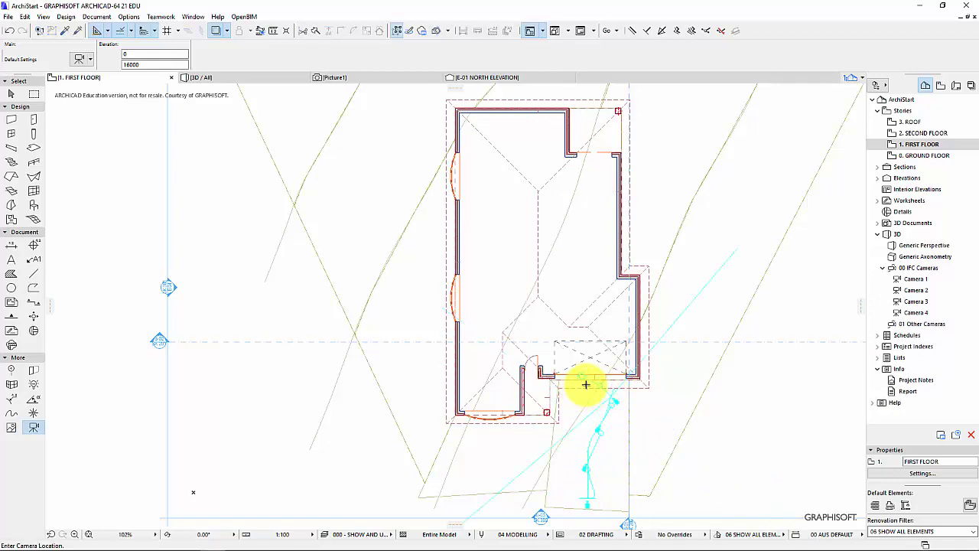
Add the fifth through eighth cameras, moving past the entry and into the house
left_click(585, 384)
left_click(557, 388)
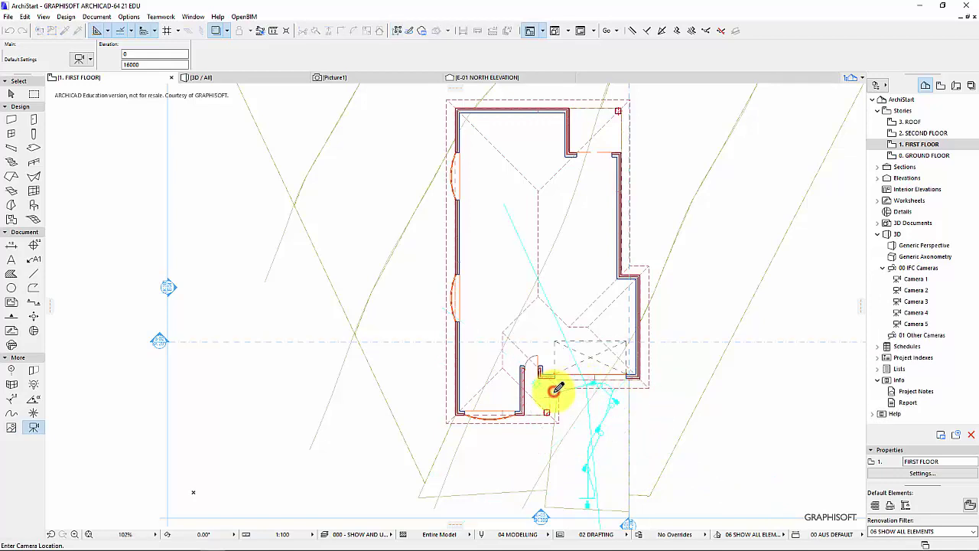
left_click(548, 396)
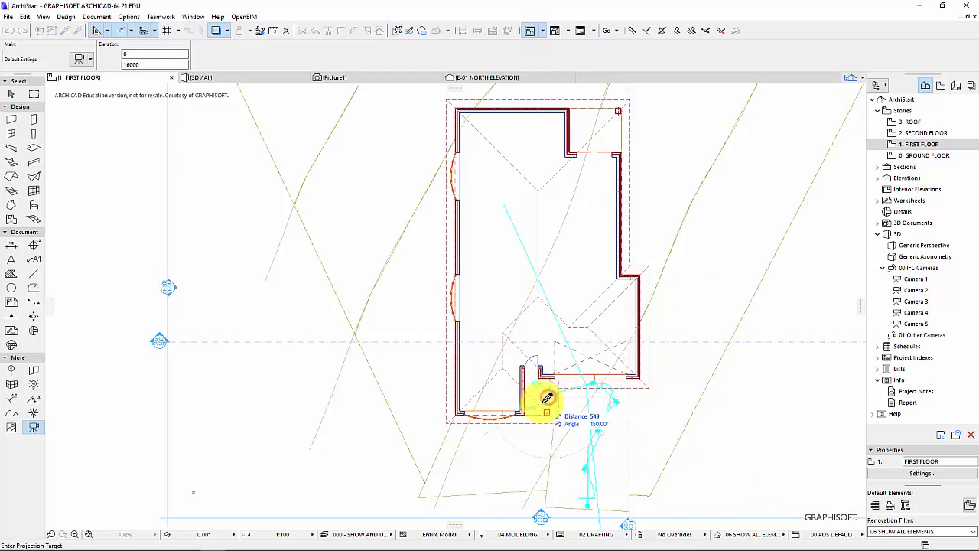
left_click(539, 407)
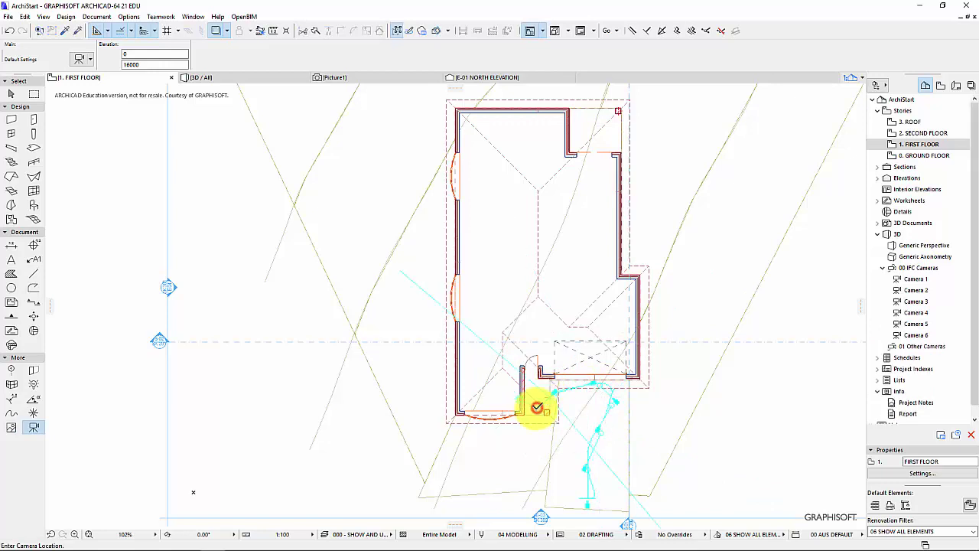
left_click(536, 401)
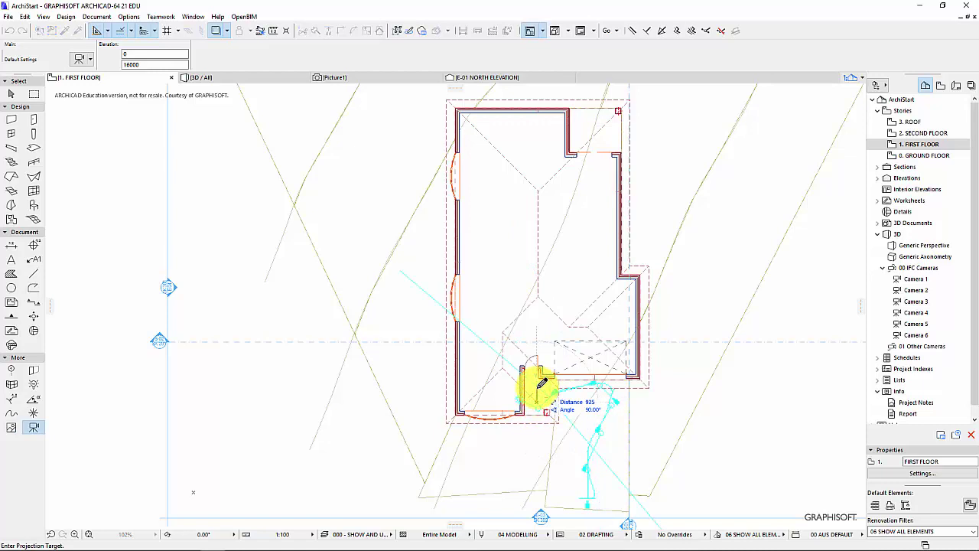
left_click(538, 382)
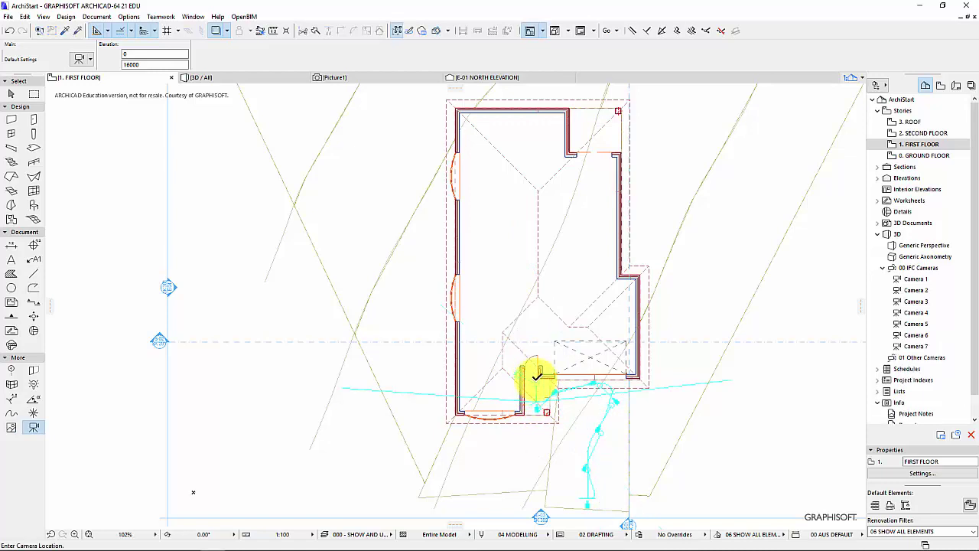
left_click(525, 361)
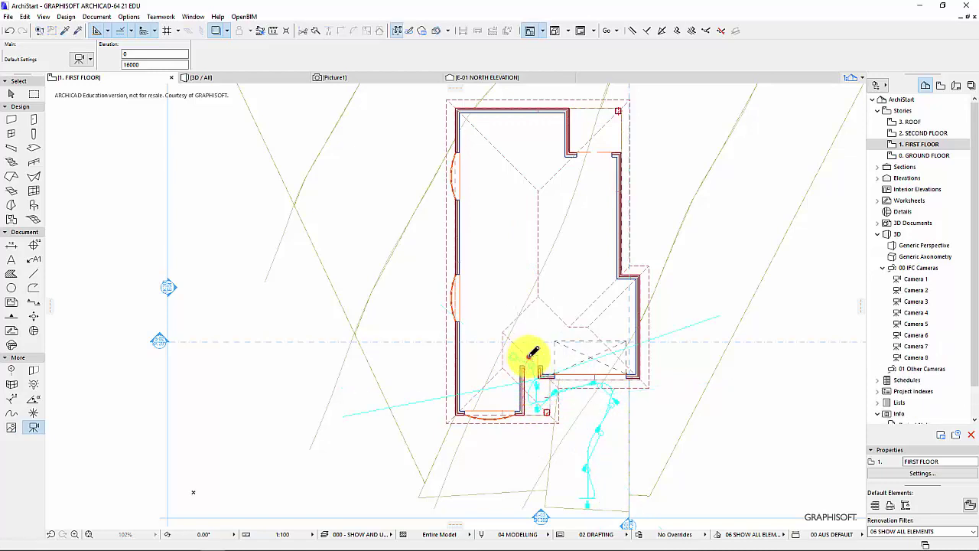
left_click(526, 340)
Extend the path with further cameras inside the house, reaching at least 13 cameras
left_click(534, 325)
left_click(528, 331)
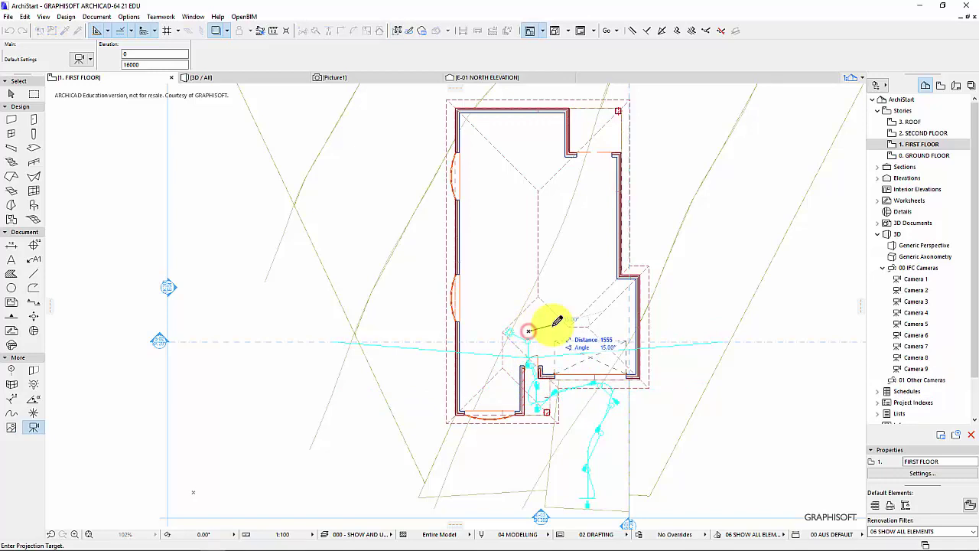
left_click(552, 326)
left_click(562, 331)
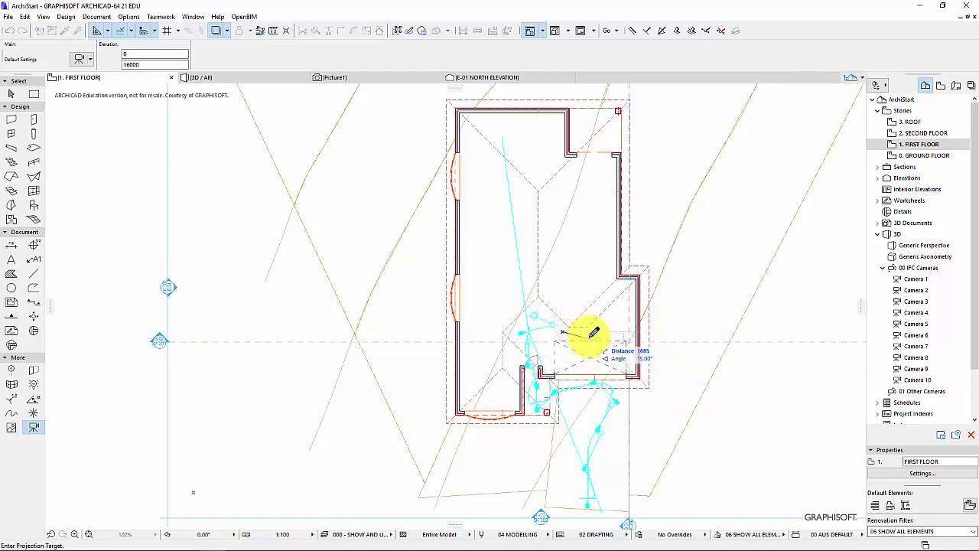
left_click(595, 329)
left_click(601, 327)
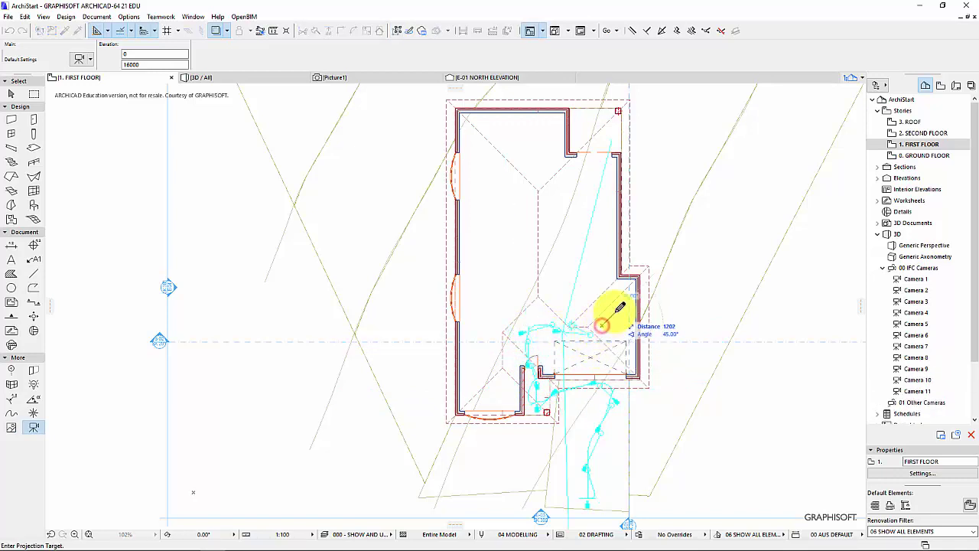
left_click(618, 288)
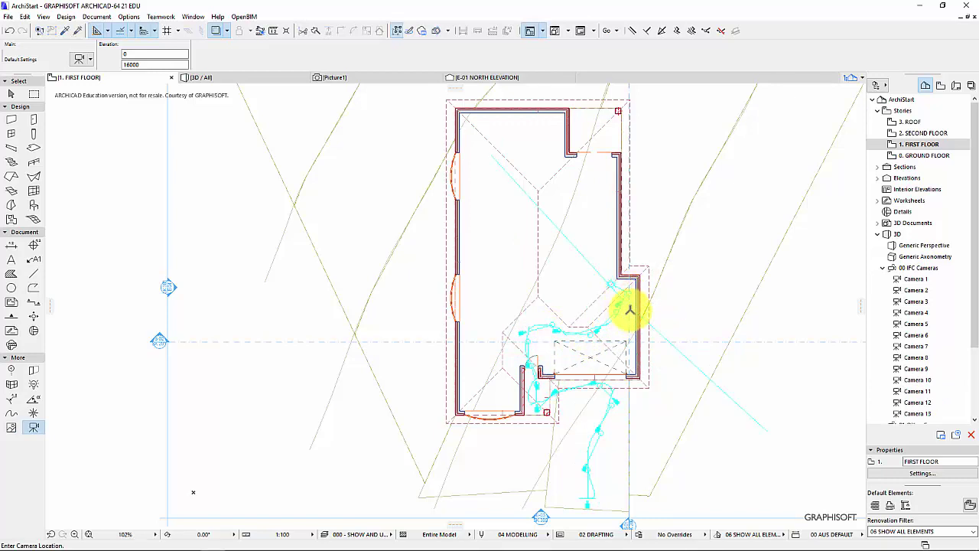
left_click(629, 309)
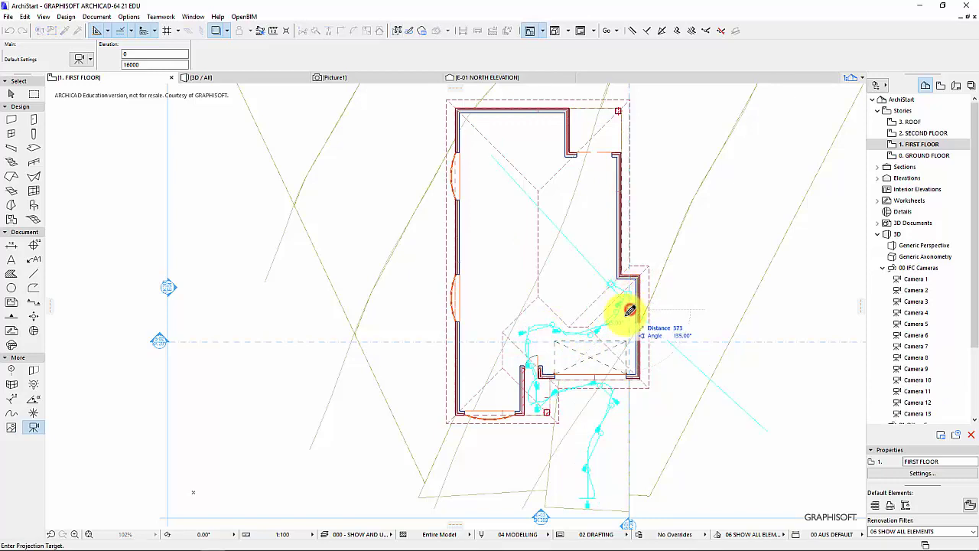
left_click(617, 361)
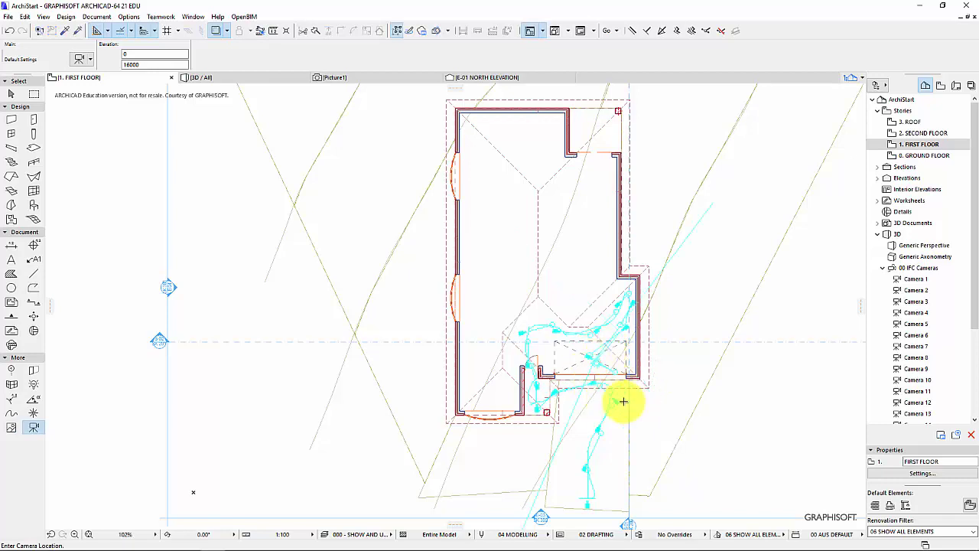
Preview Camera 1, then Camera 7, ending on the view looking down over the roof
double_click(912, 283)
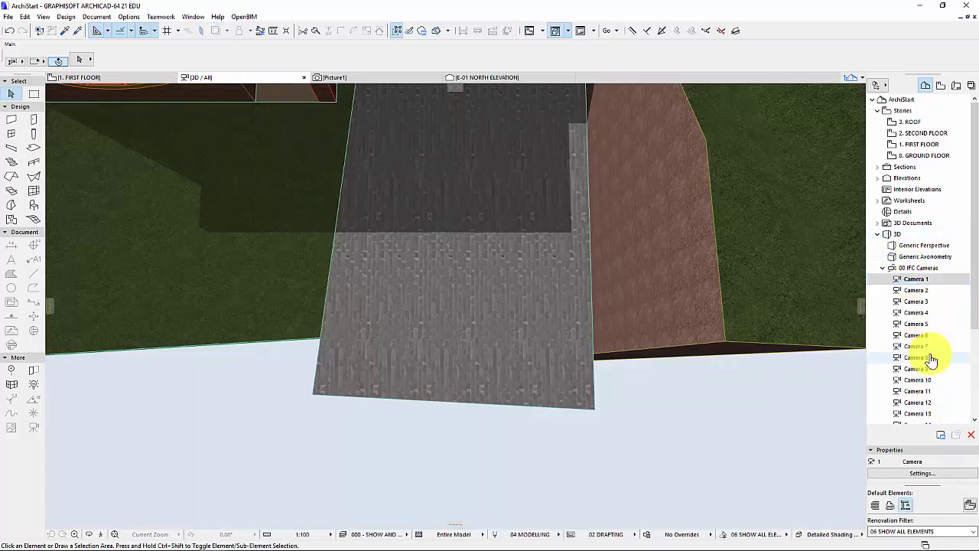
double_click(927, 350)
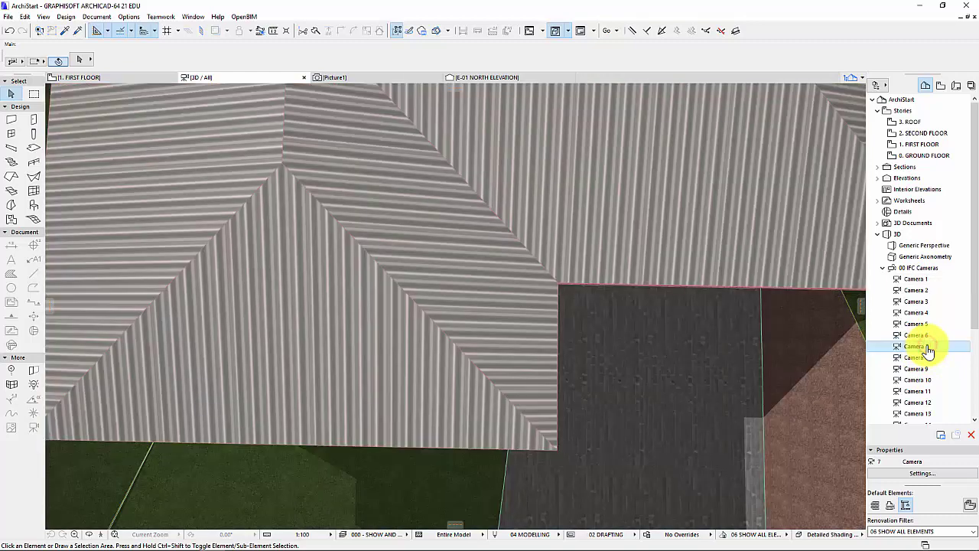
right_click(927, 350)
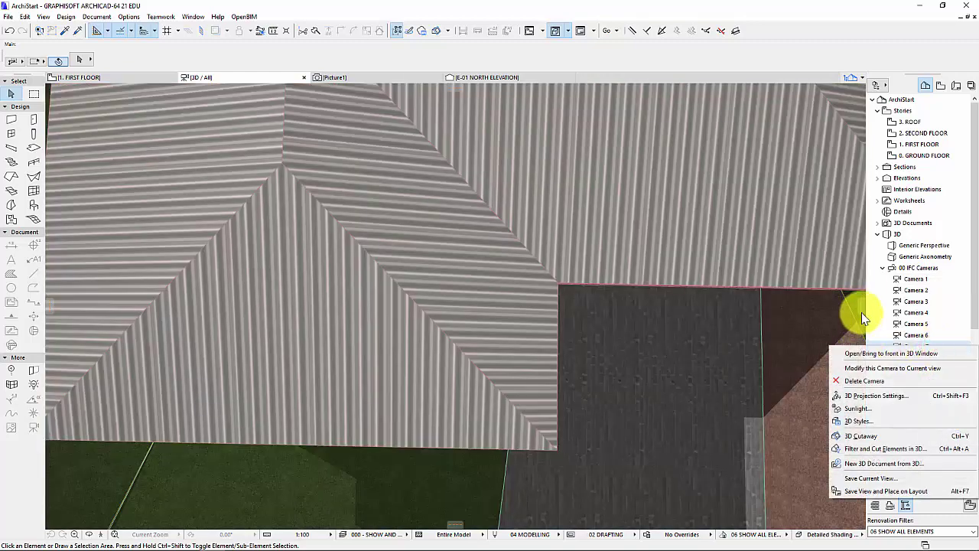
left_click(912, 230)
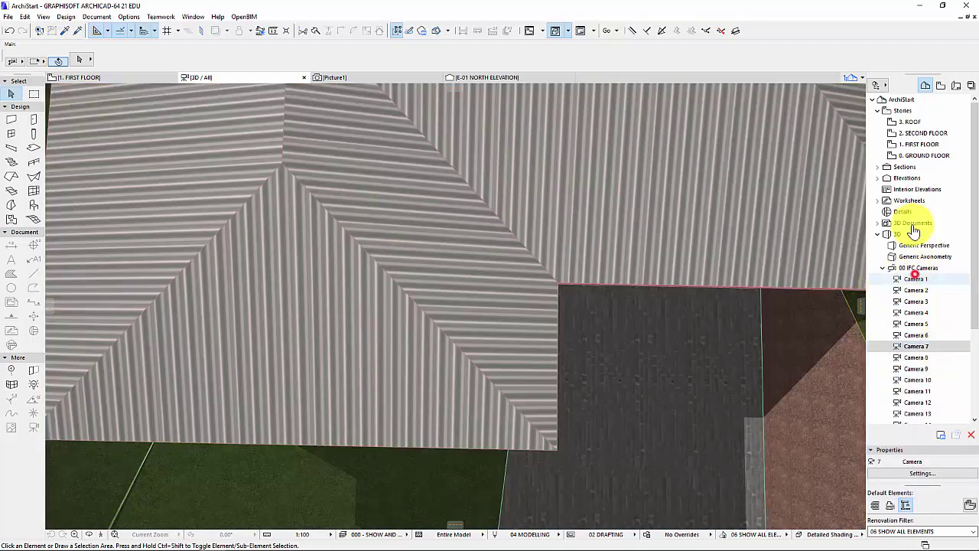
Back on 1. FIRST FLOOR, select one path camera and bring up Find & Select with Ctrl+F
double_click(921, 144)
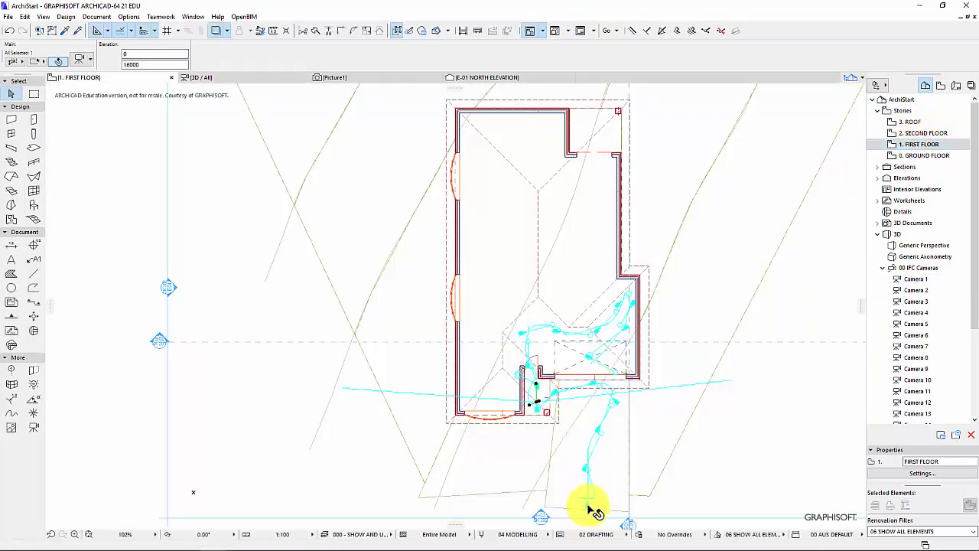
left_click(581, 470)
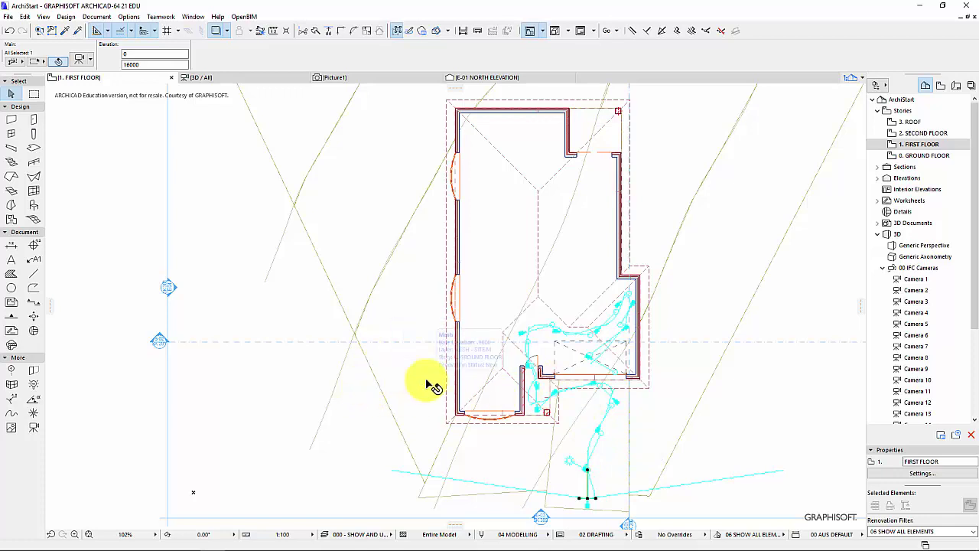
key("ctrl+f")
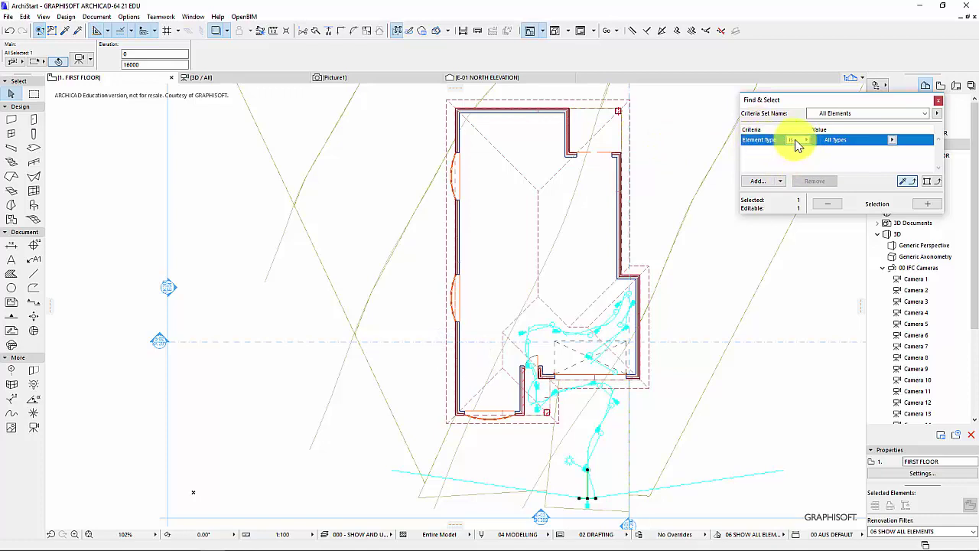
Set the Find & Select element type to Camera and add all 16 cameras to the selection
left_click(894, 140)
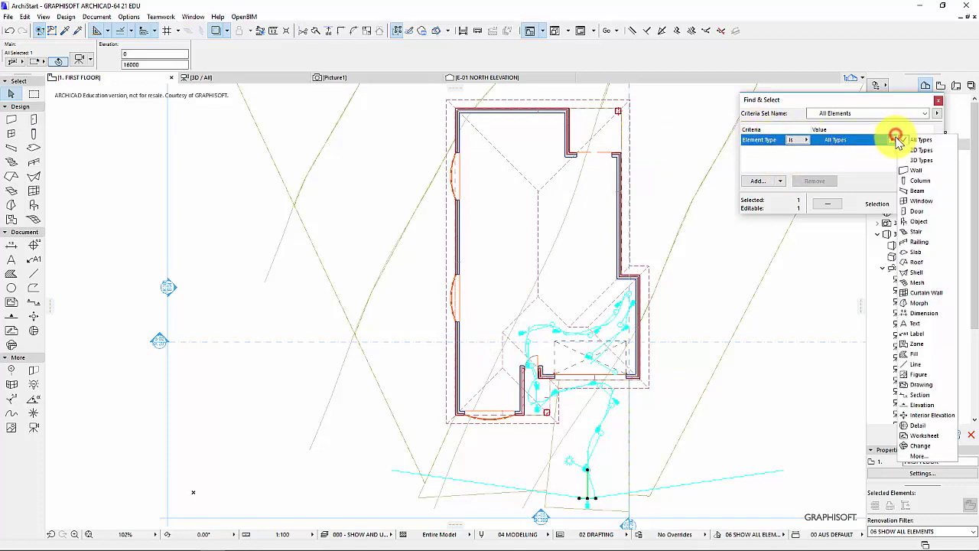
left_click(895, 141)
left_click(895, 141)
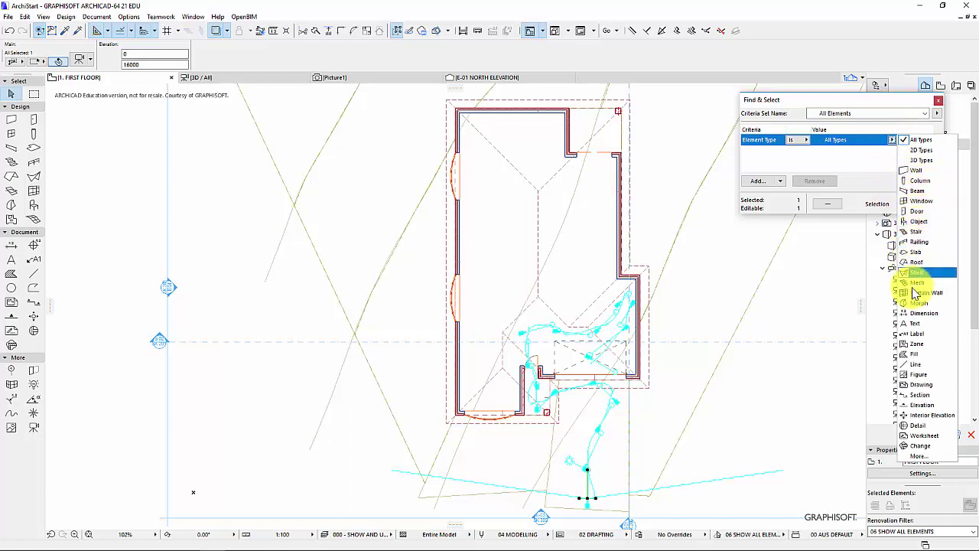
left_click(918, 456)
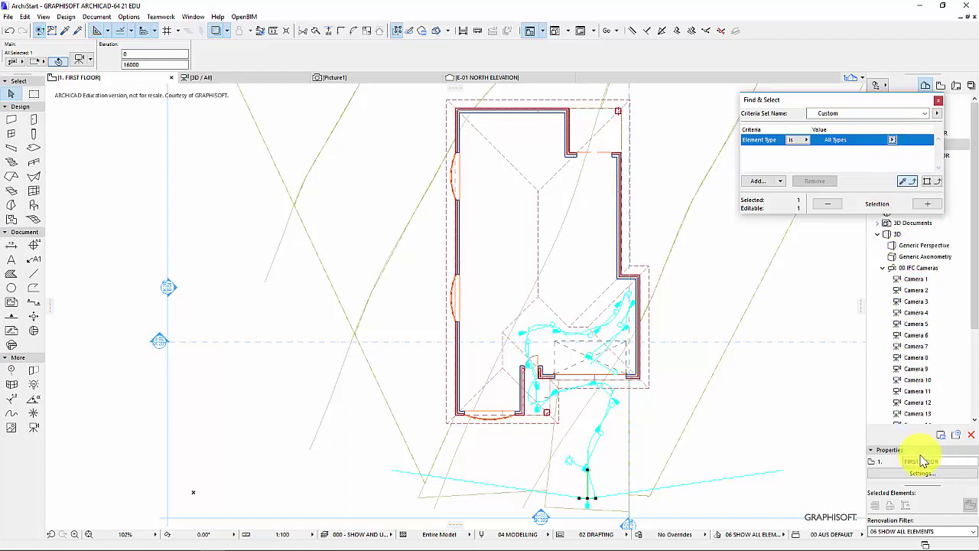
left_click(920, 447)
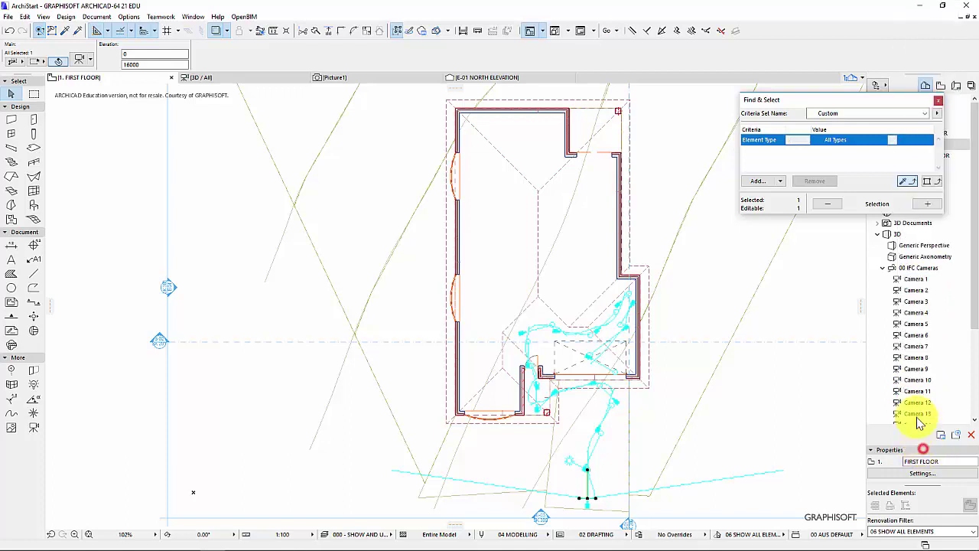
left_click(910, 184)
left_click(925, 204)
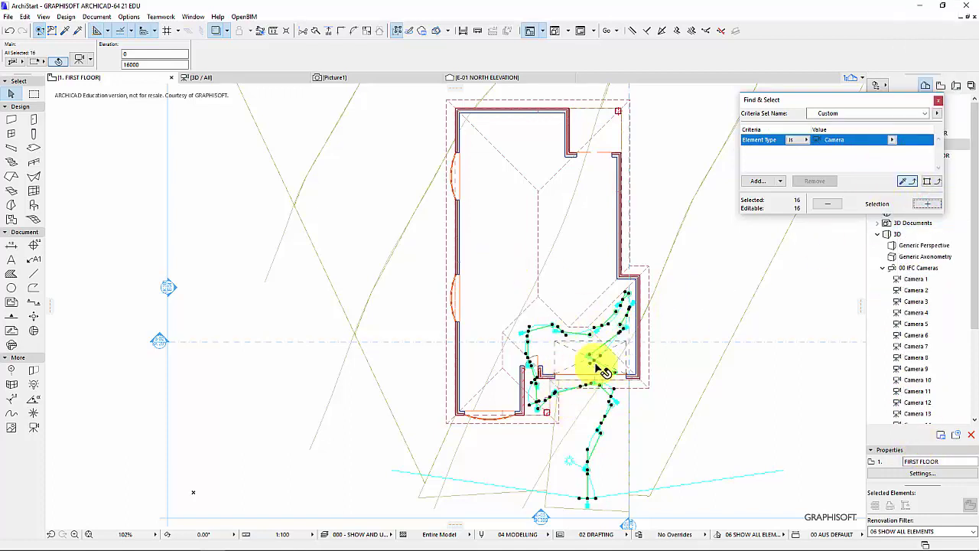
Give all selected cameras a Target Z of 16000 in Camera Settings and apply it
left_click(122, 64)
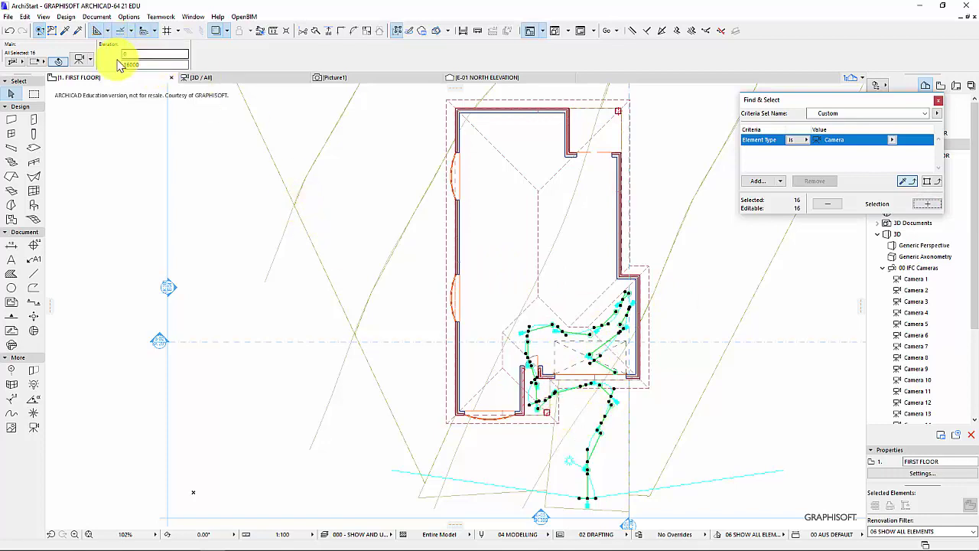
double_click(382, 356)
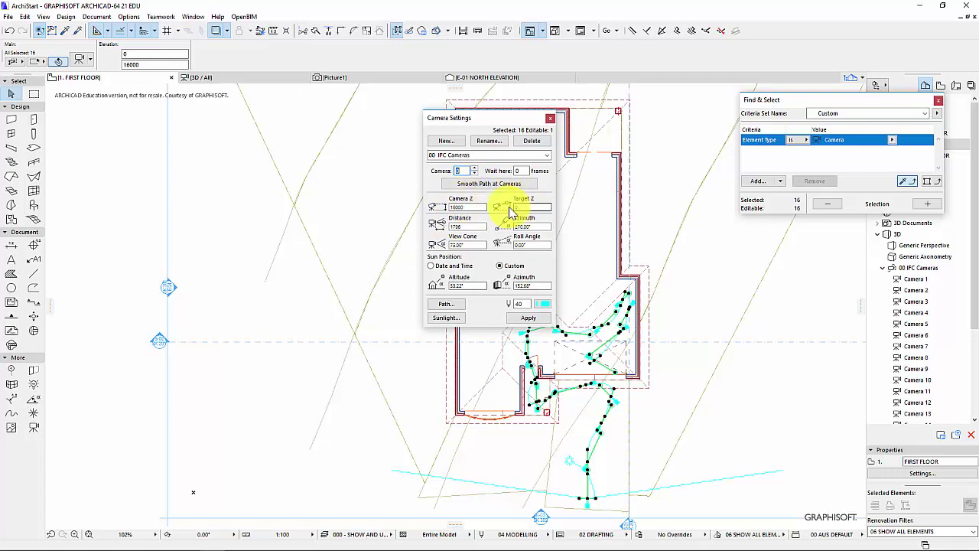
double_click(478, 208)
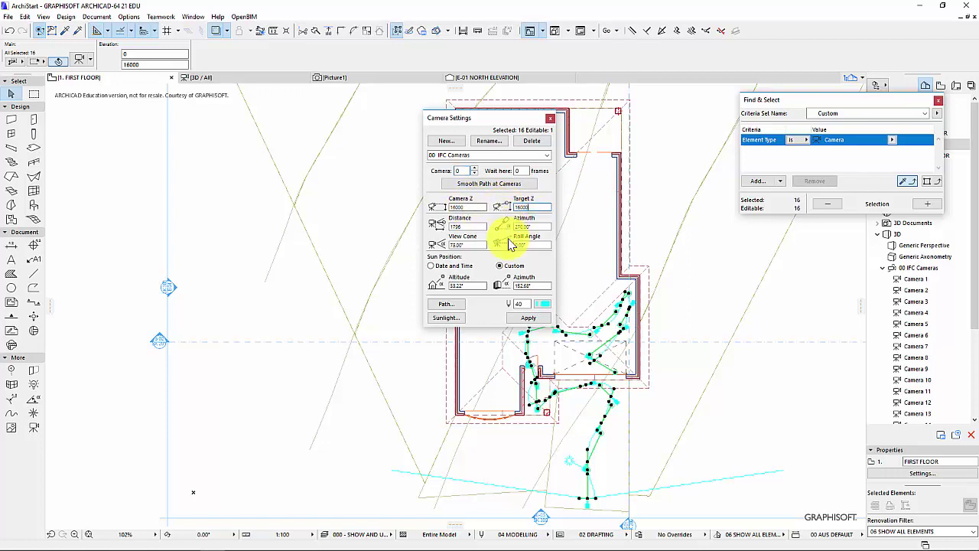
left_click(528, 319)
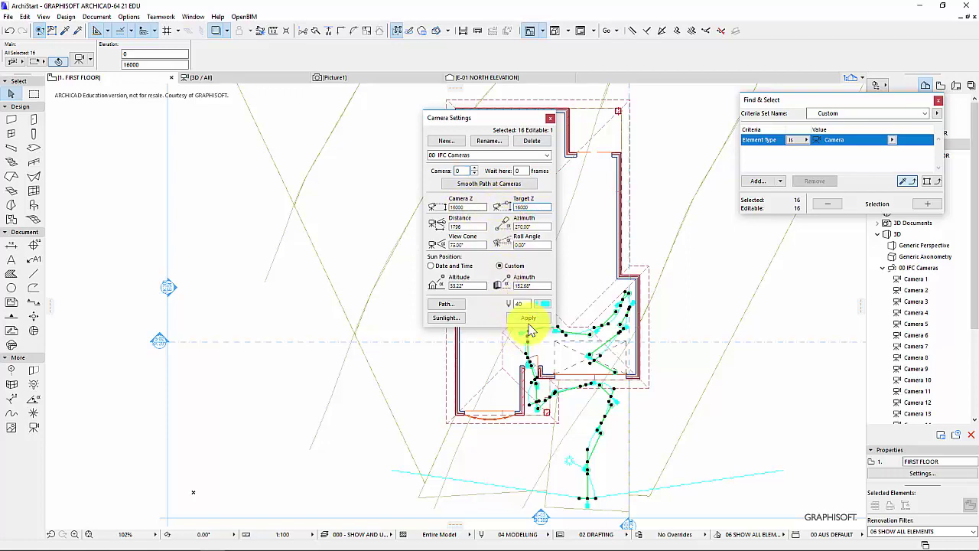
Check the Camera 1 view in 3D, then return to the floor plan and select a camera
double_click(931, 280)
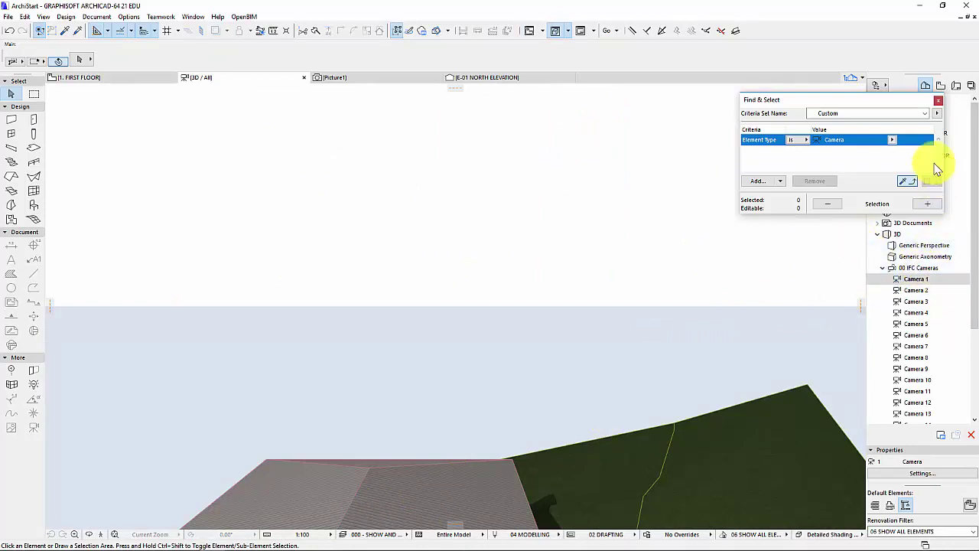
left_click_drag(870, 101, 767, 113)
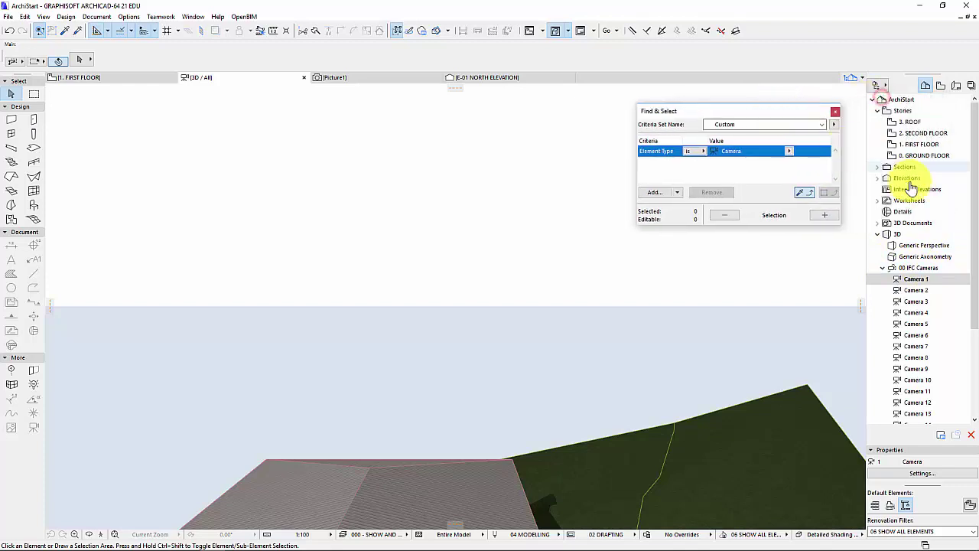
double_click(918, 144)
left_click(800, 192)
Enter 60006 as the camera height for all 16 cameras, apply, and preview Camera 1
left_click(830, 216)
left_click(829, 215)
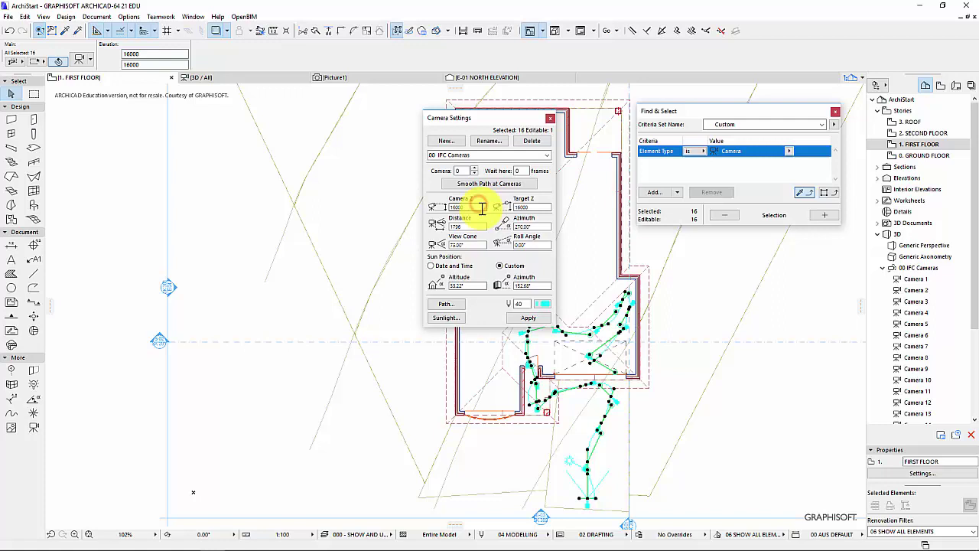
left_click_drag(482, 207, 431, 211)
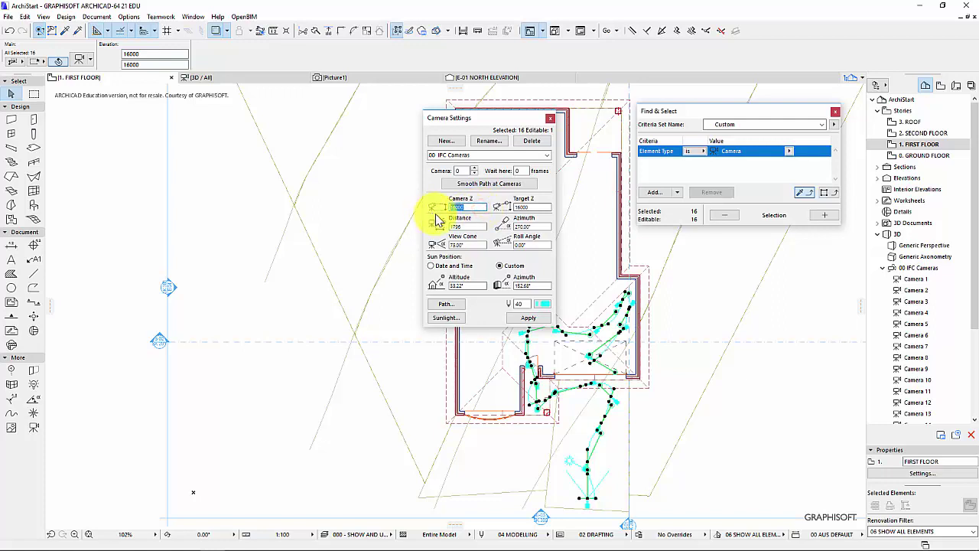
type("6000")
type("6")
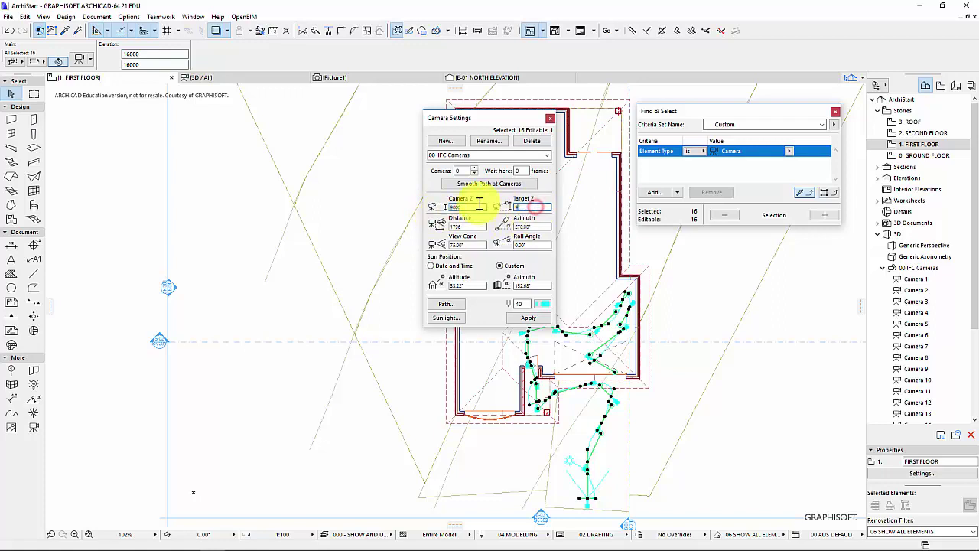
left_click(538, 318)
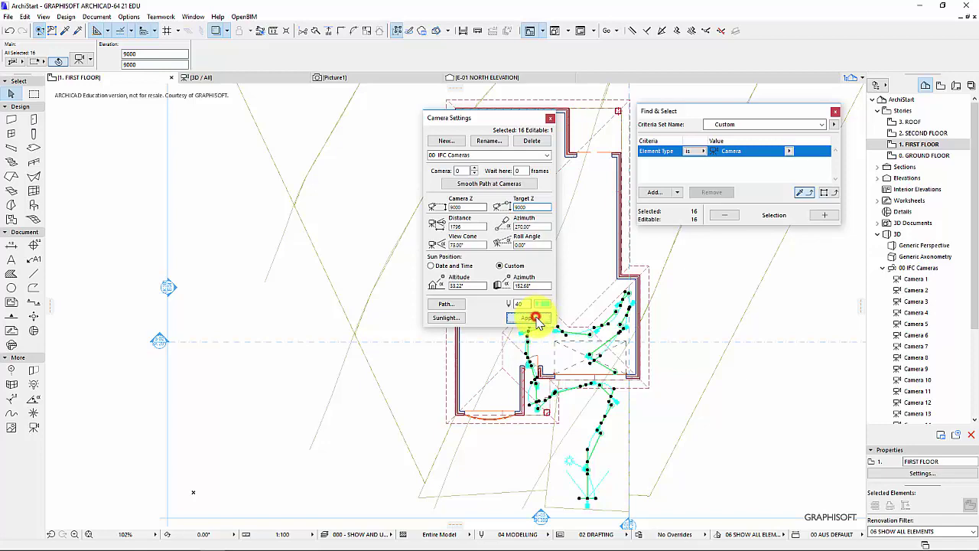
left_click(926, 281)
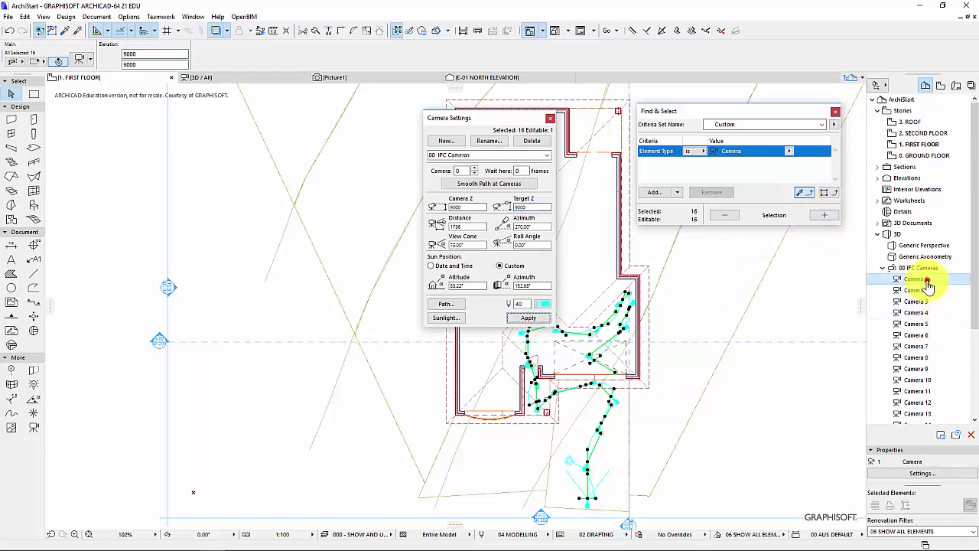
double_click(926, 280)
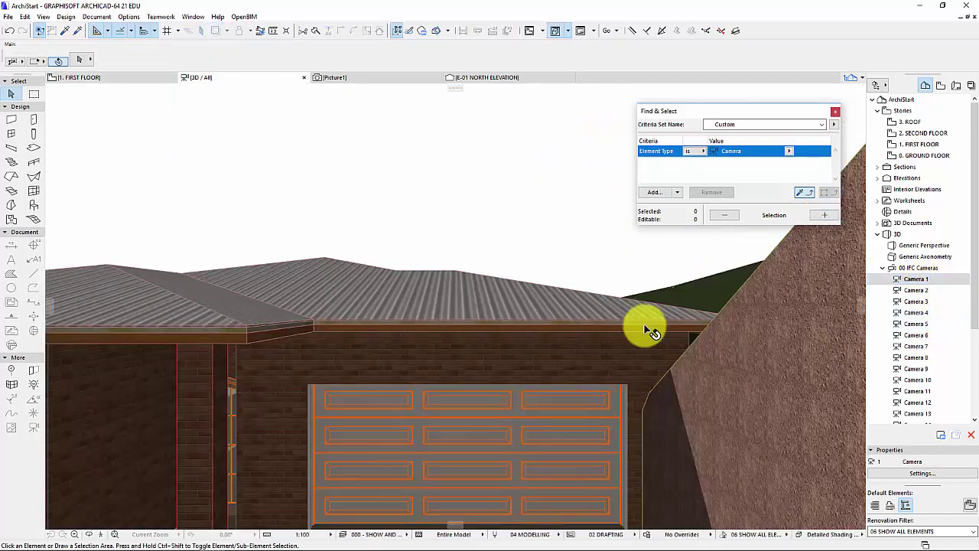
Set Camera Z and Target Z to 8500 for all 16 cameras and apply
double_click(925, 145)
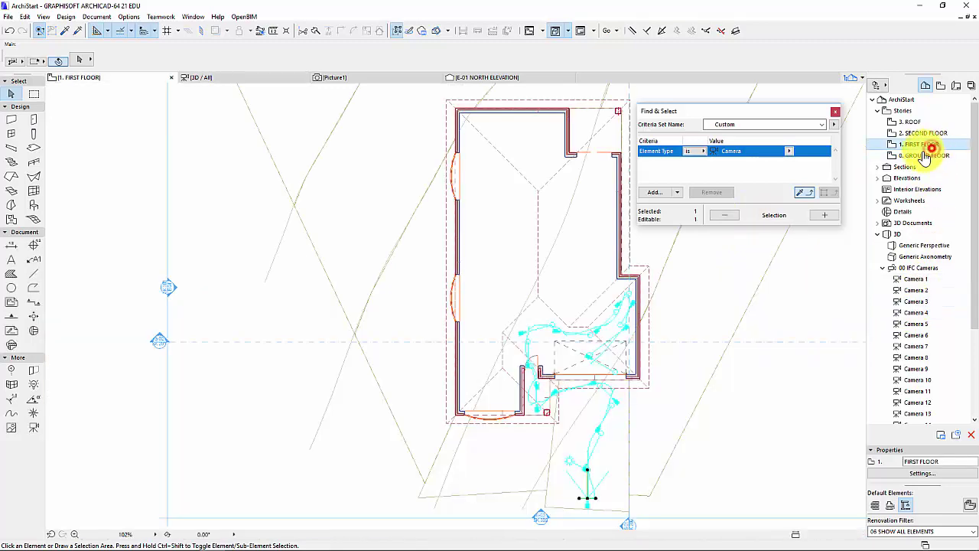
left_click(825, 215)
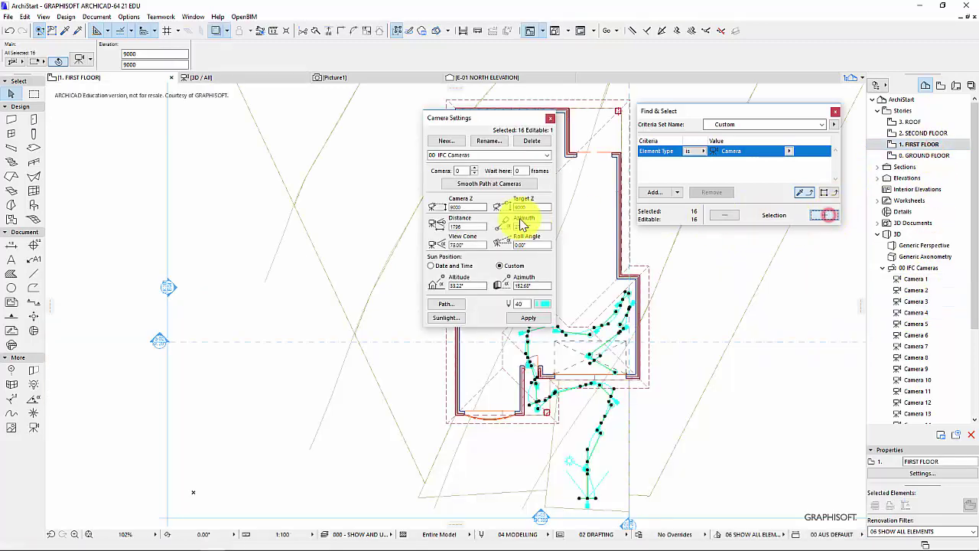
double_click(468, 207)
type("8")
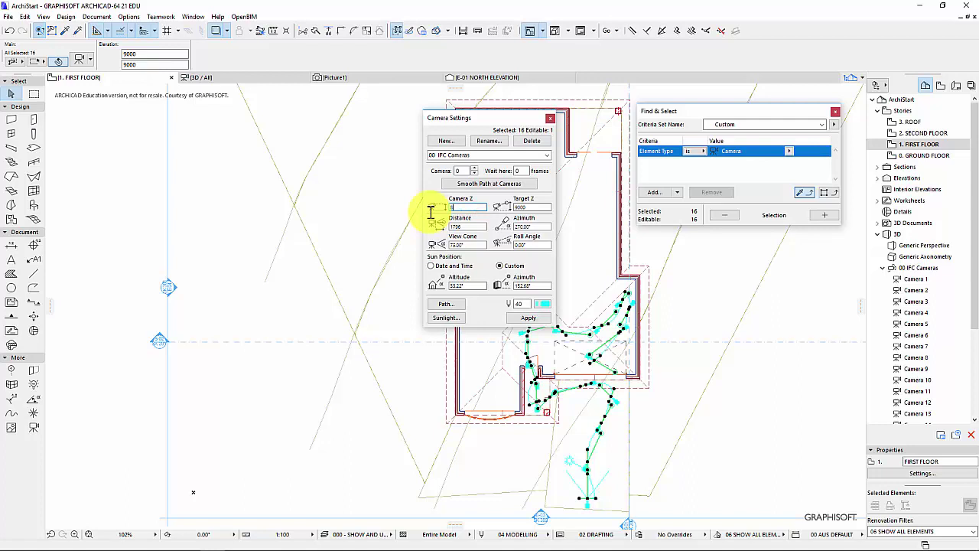
type("500")
double_click(533, 207)
type("85")
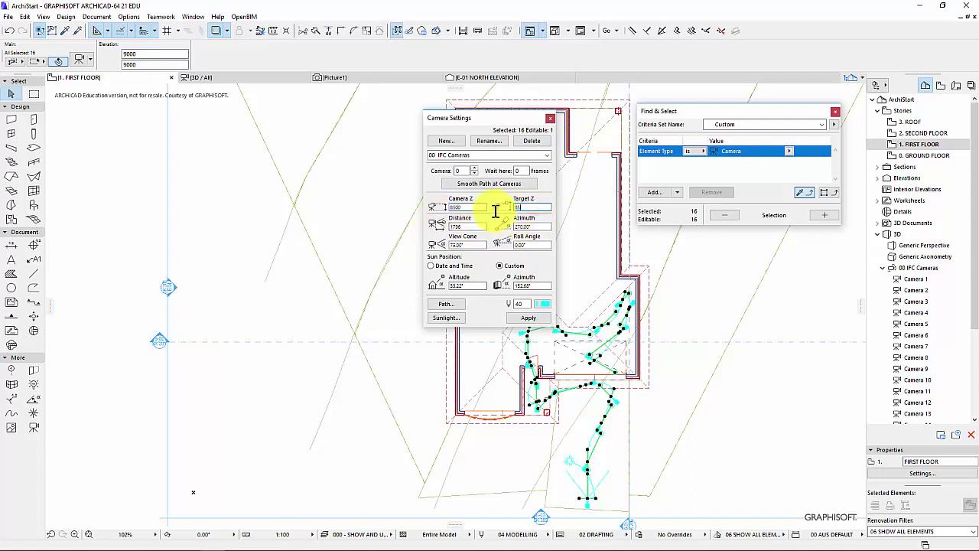
type("00")
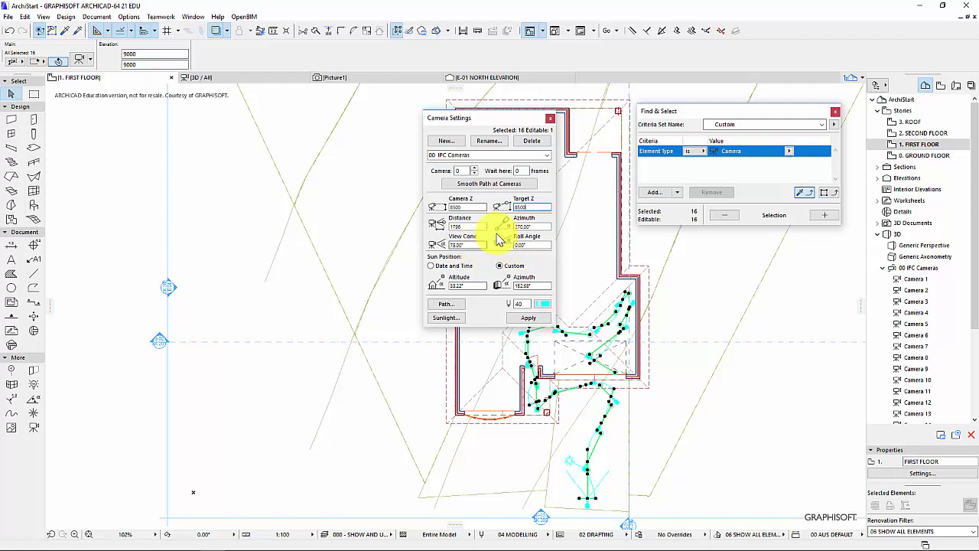
left_click(529, 318)
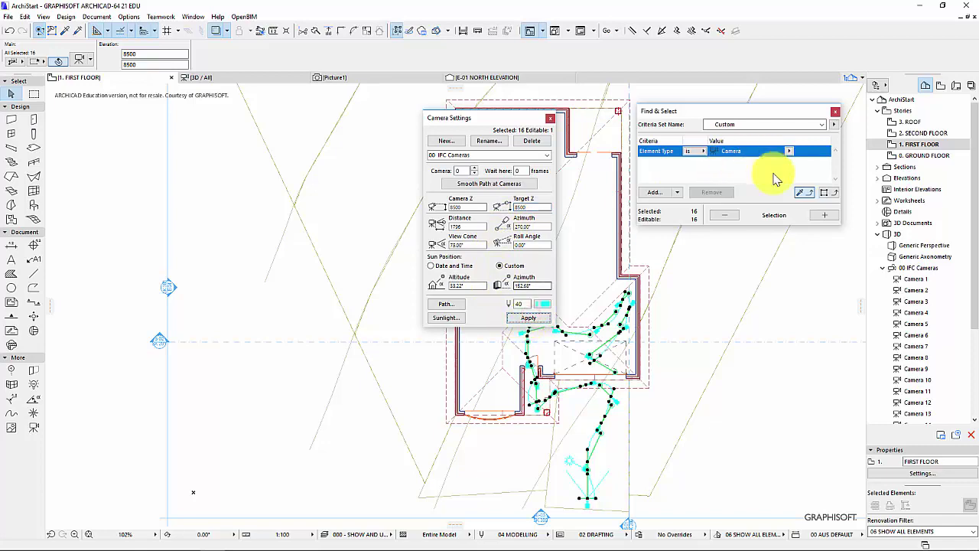
Check the Camera 1 view at 8500, then return to the plan with the cameras selected
double_click(927, 280)
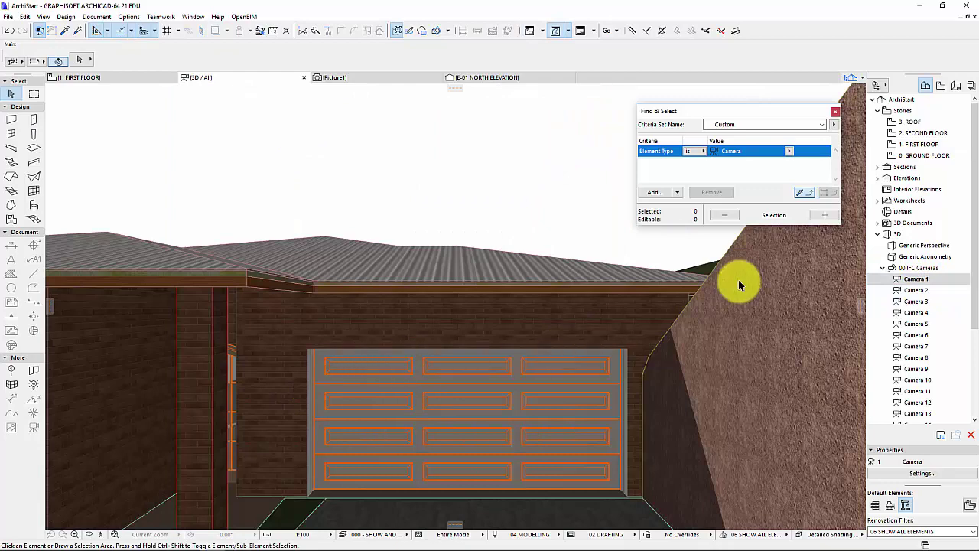
double_click(918, 144)
left_click(799, 192)
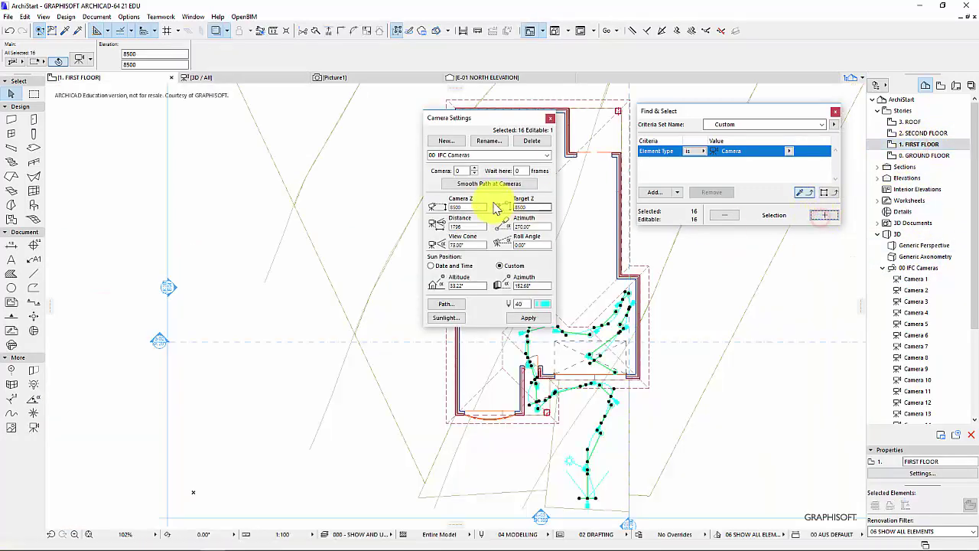
Set Camera Z and Target Z to 7500 for all path cameras and apply
double_click(462, 207)
type("7")
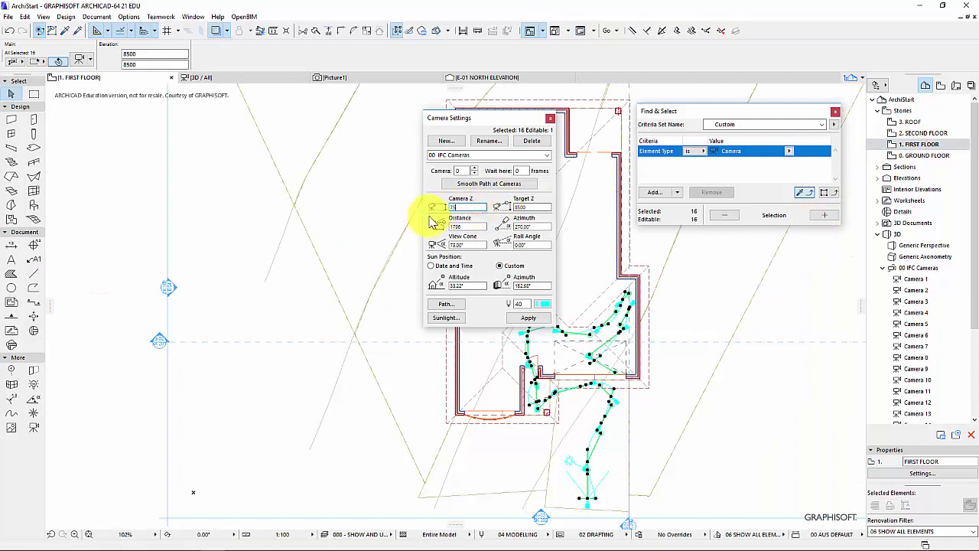
type("500")
double_click(533, 208)
type("7500")
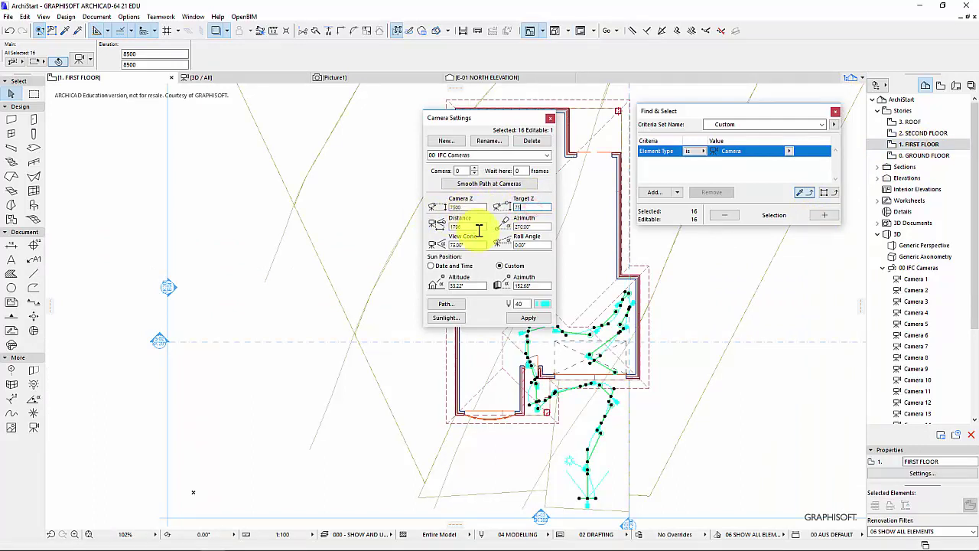
left_click(532, 317)
Review the Camera 1 and Camera 10 garage views, then close Camera Settings on the plan
double_click(917, 280)
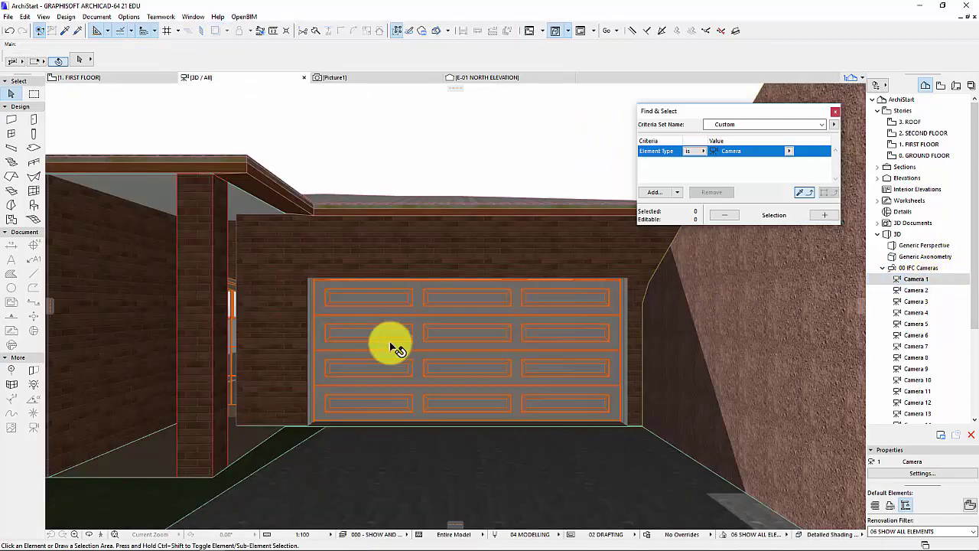
left_click(394, 295)
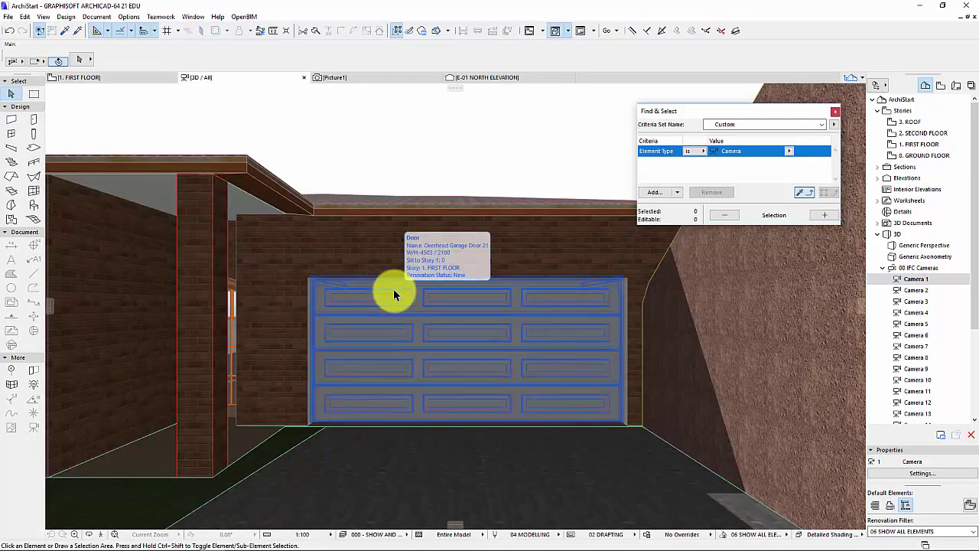
double_click(917, 380)
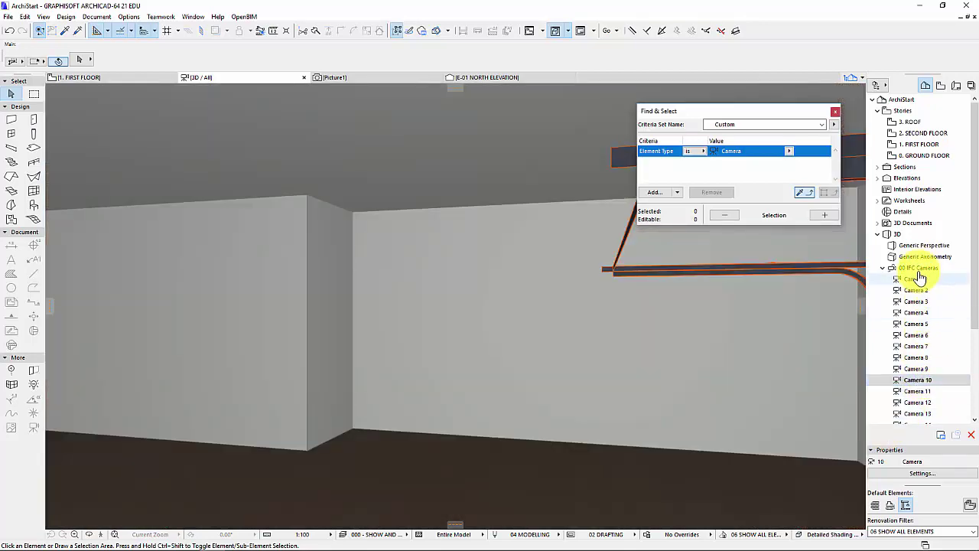
double_click(918, 143)
key("ctrl+t")
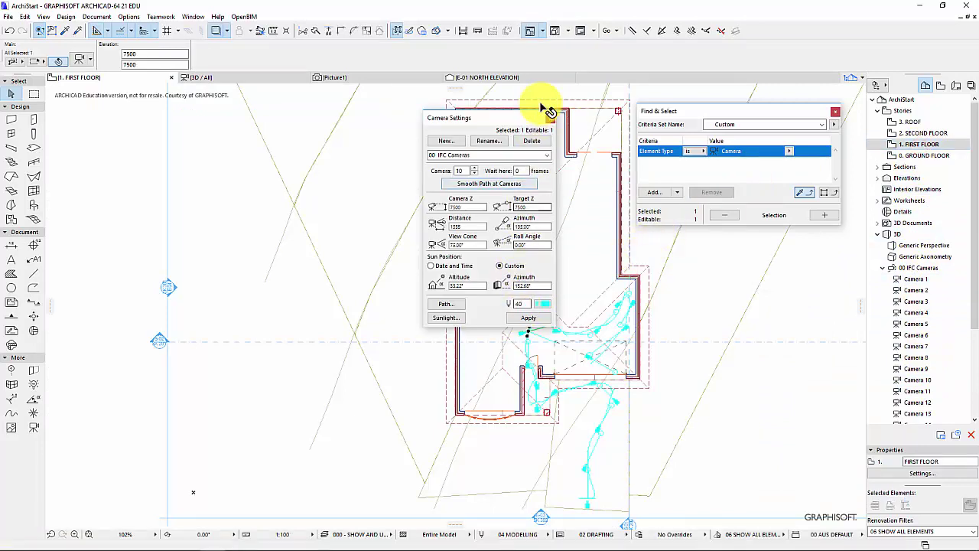
left_click(882, 269)
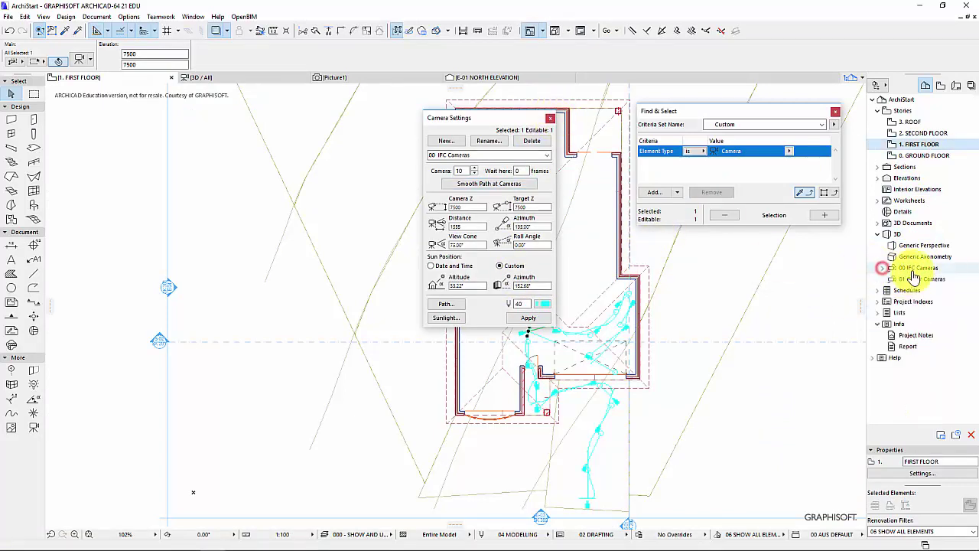
left_click(550, 118)
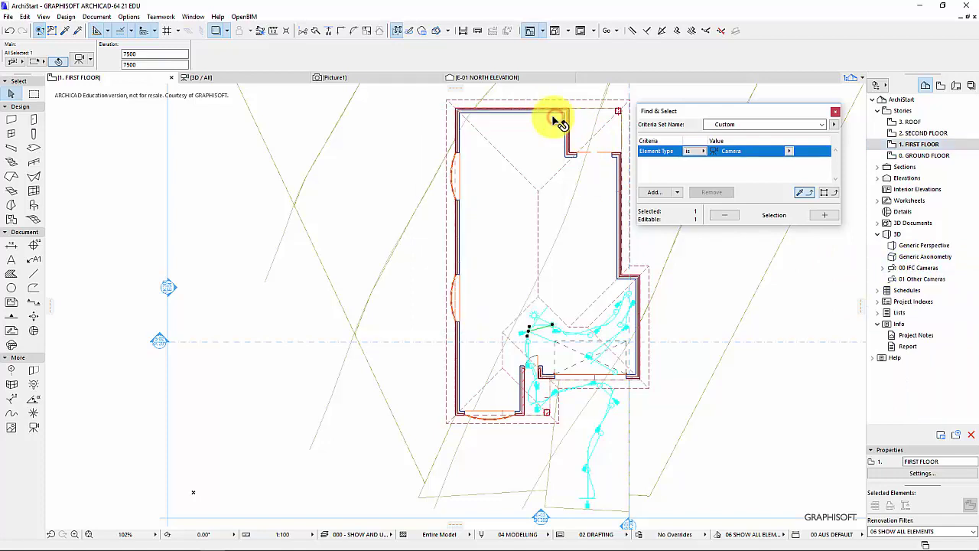
Start Create Fly-Through for the IFC Cameras path: in-between frames, all 151 frames, MP4 at 10 fps
left_click(101, 17)
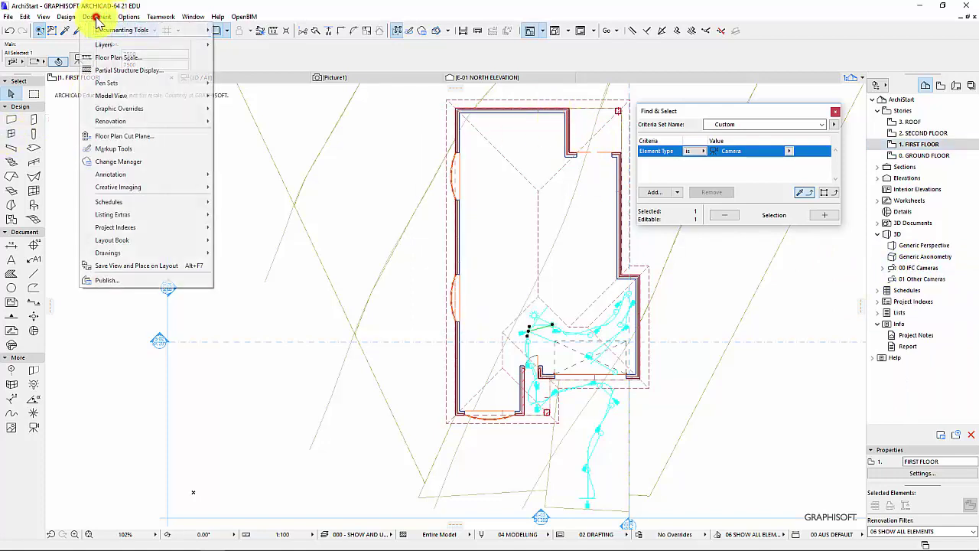
mouse_move(127, 190)
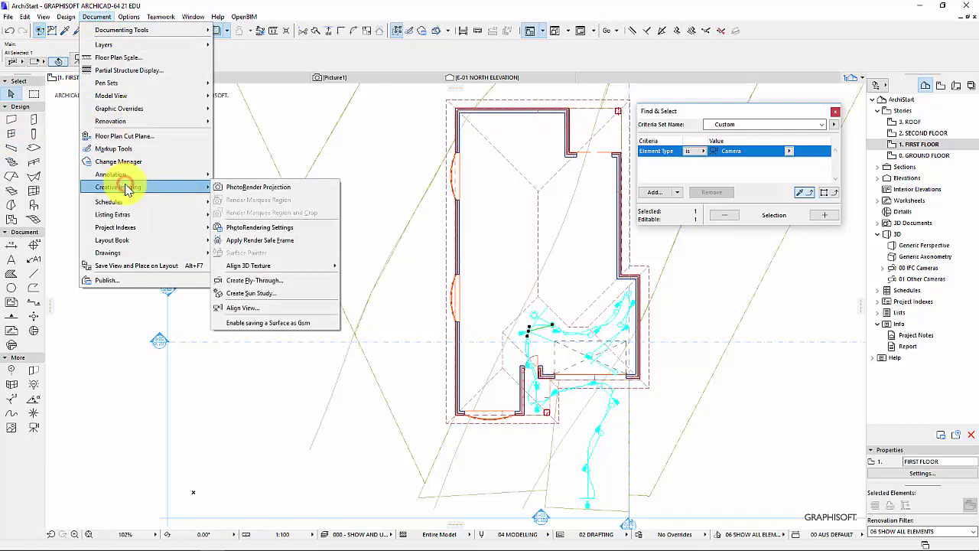
left_click(243, 281)
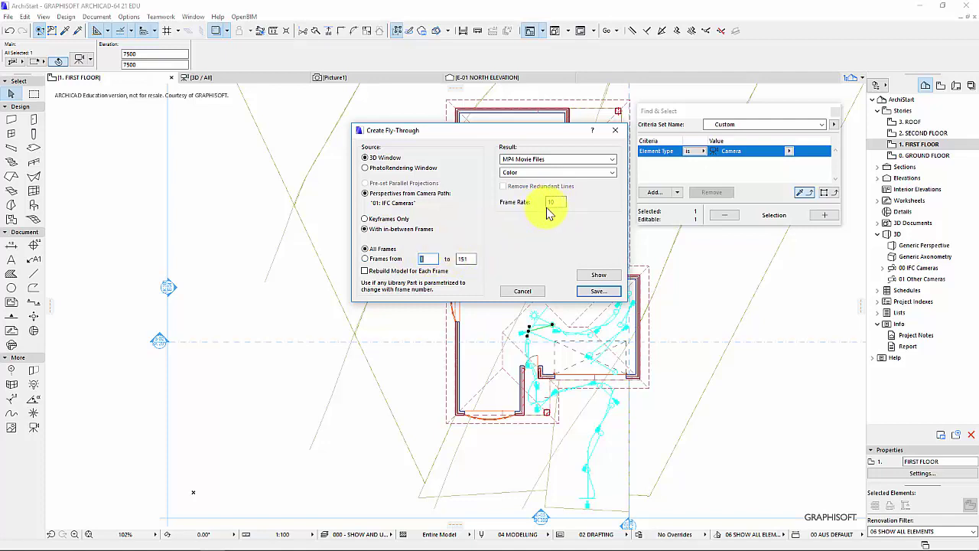
Save the movie as MP4 file 'video' on the Desktop and let it render
left_click(595, 295)
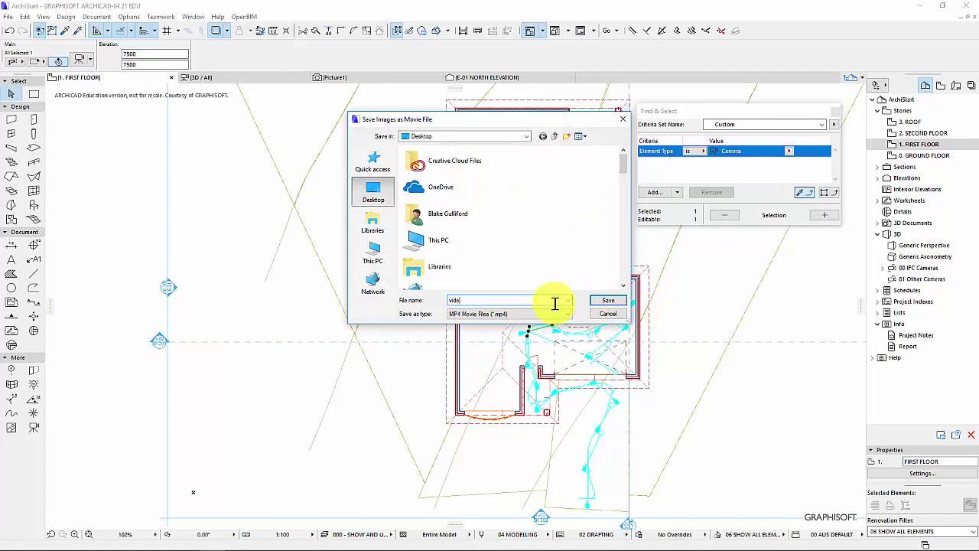
left_click(608, 300)
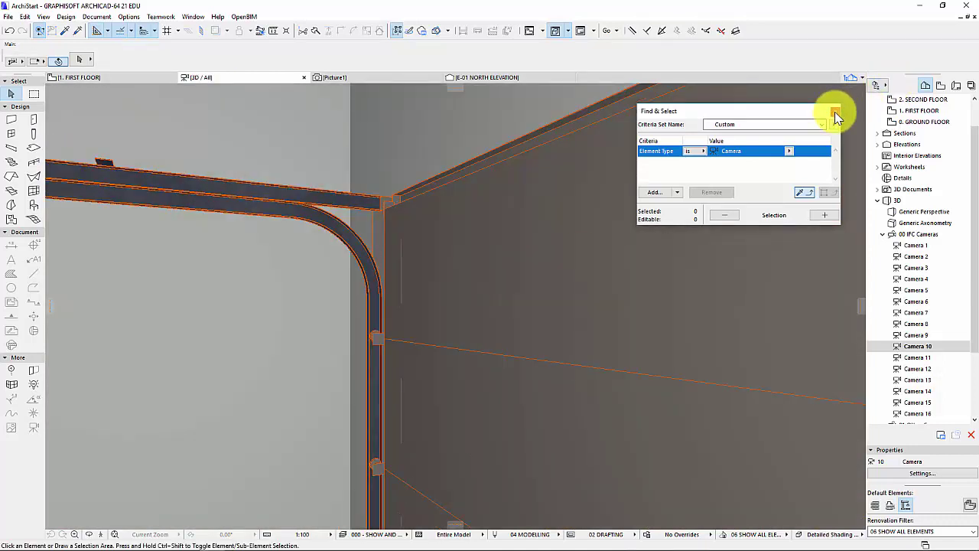
On the first floor plan, switch Find & Select to Element Type Door and select the doors
double_click(922, 111)
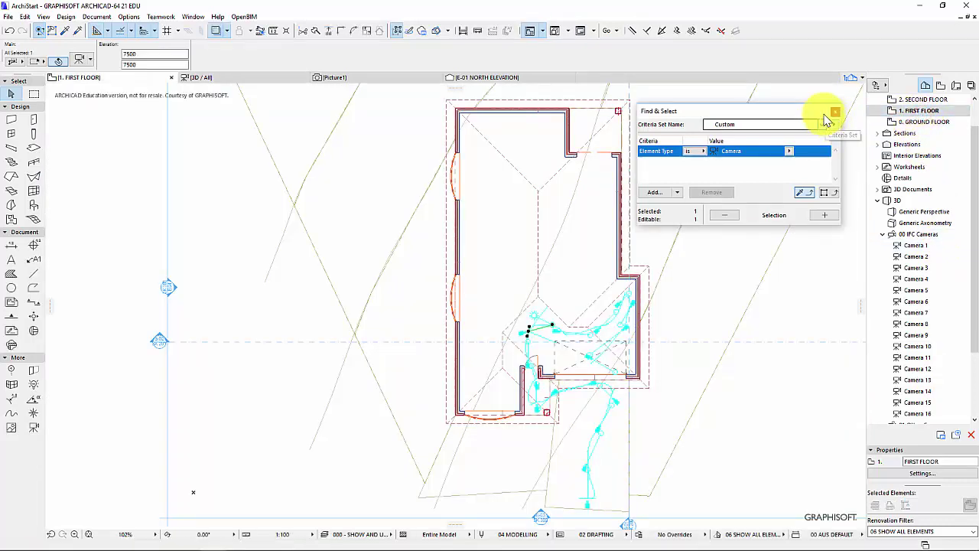
left_click(791, 151)
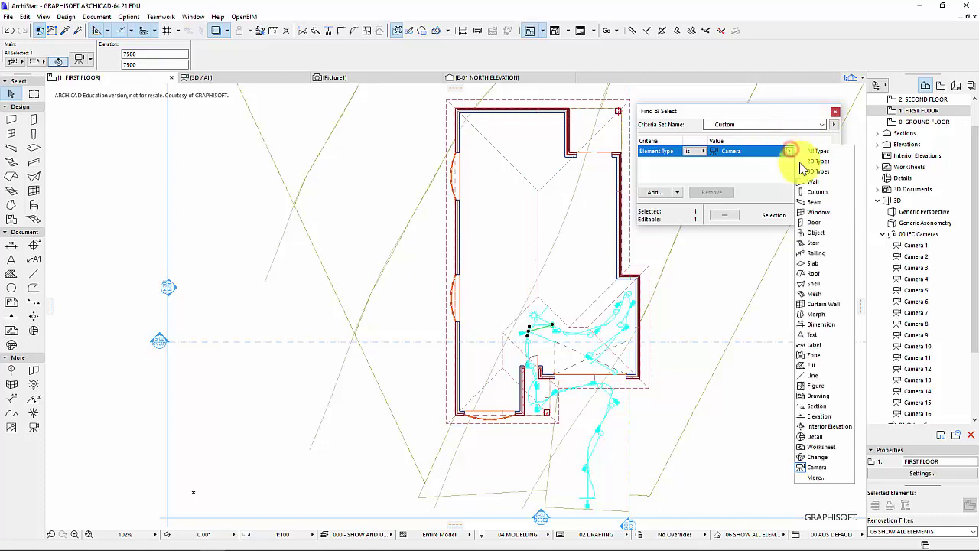
left_click(818, 220)
left_click(822, 215)
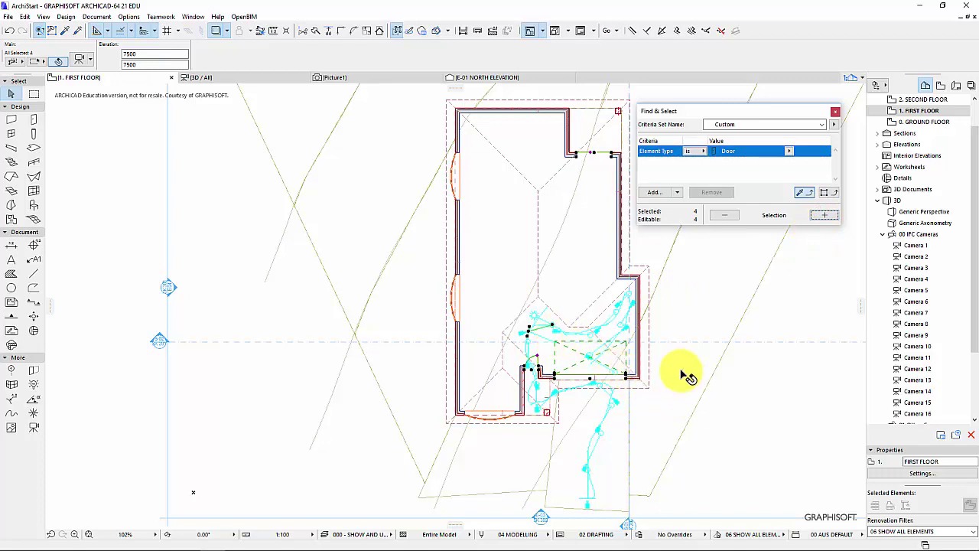
left_click(710, 381)
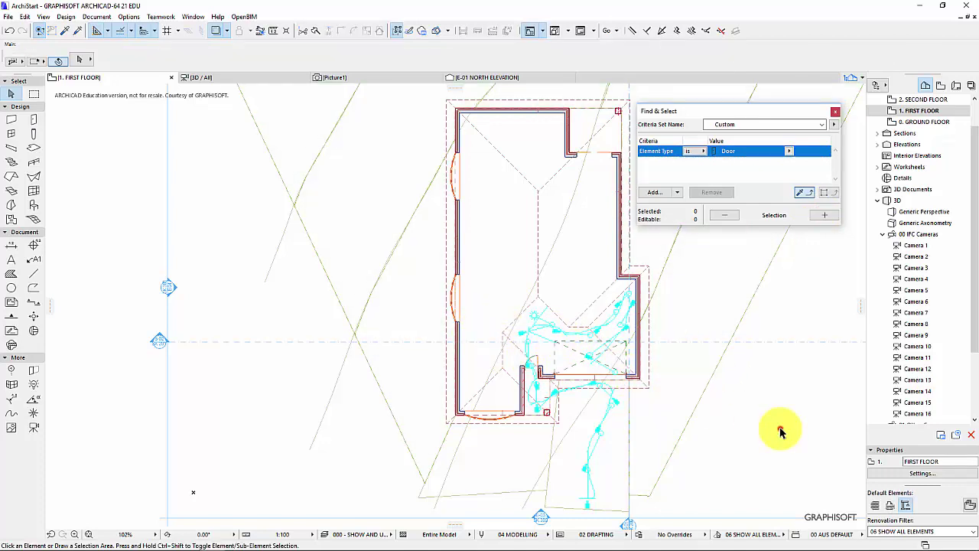
left_click(824, 215)
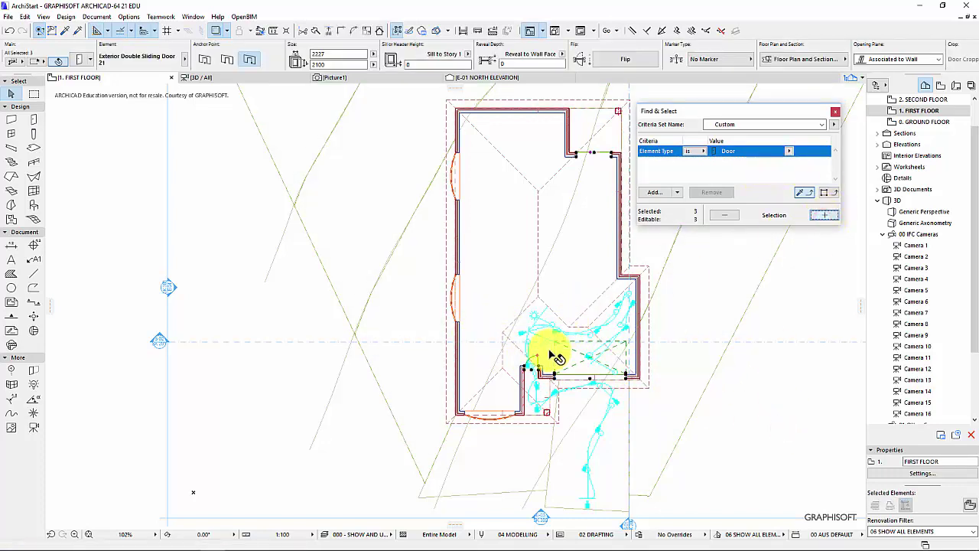
Zoom in on the entrance and select the arched front door, Arch Door 21
scroll(551, 360, "up", 5)
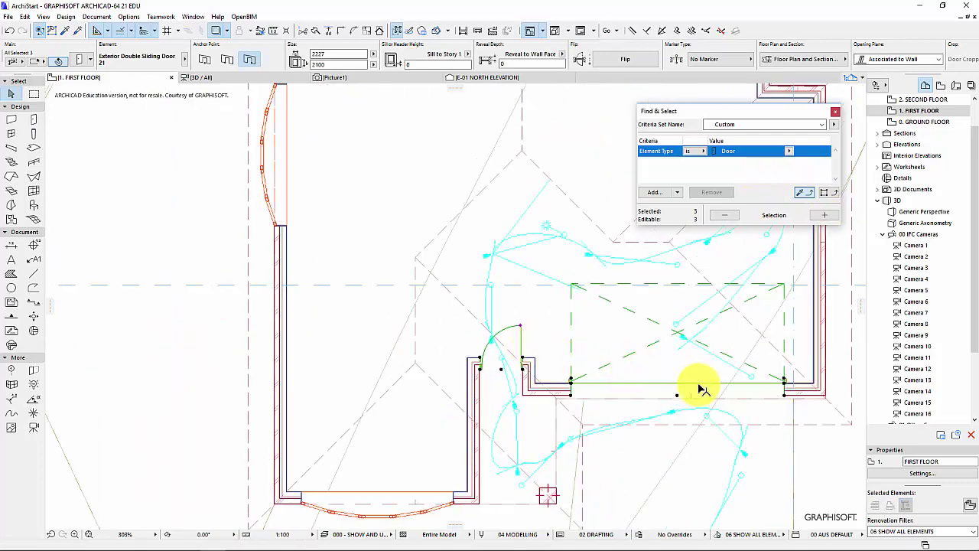
left_click(522, 353)
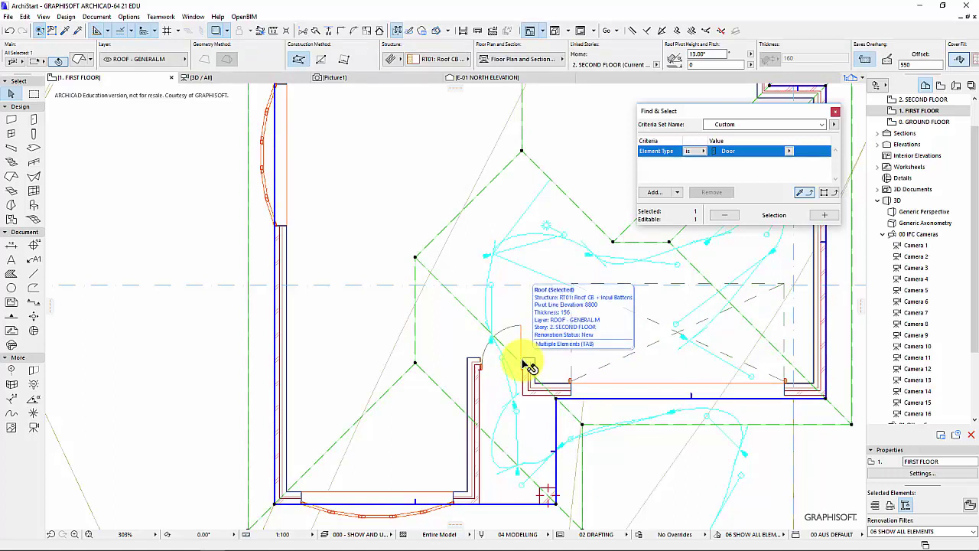
key("Tab")
key("Tab")
key("Tab")
key("Tab")
left_click(530, 367)
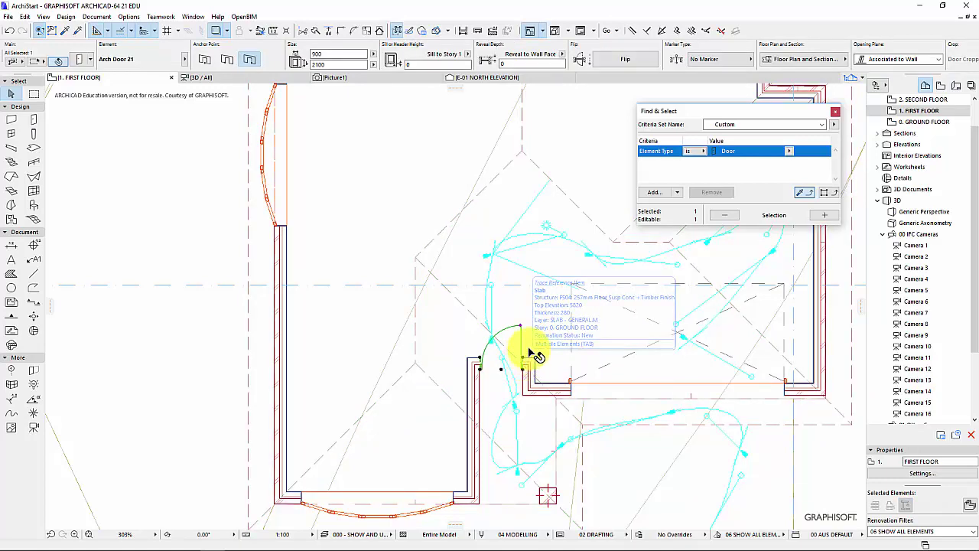
In Arch Door 21's Opening Type and Angle settings, set the 3D Opening Angle to 75°
double_click(530, 366)
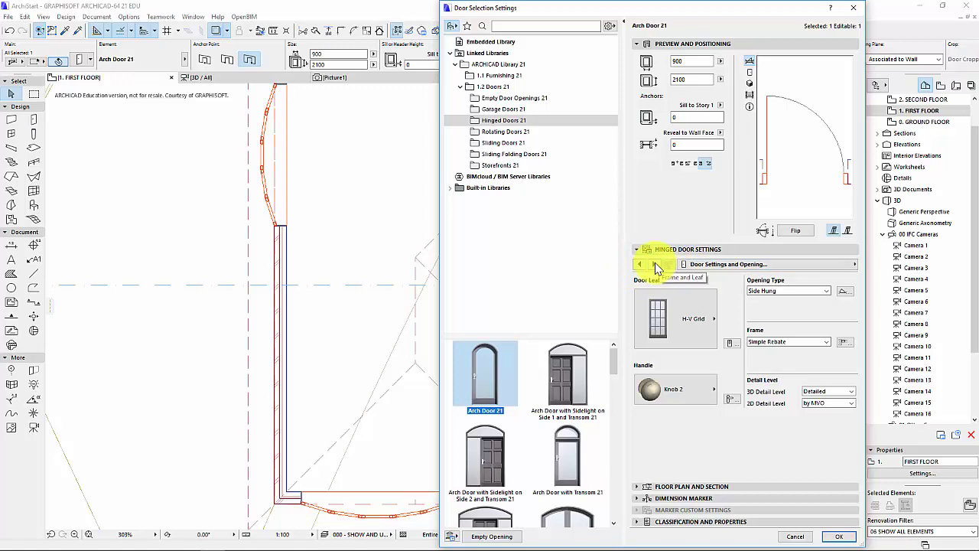
left_click(653, 265)
left_click(654, 265)
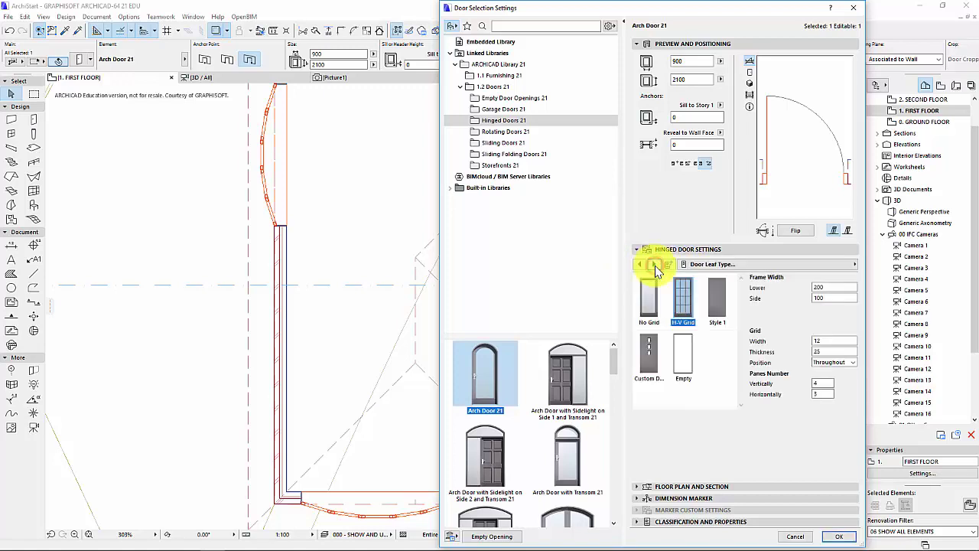
left_click(654, 264)
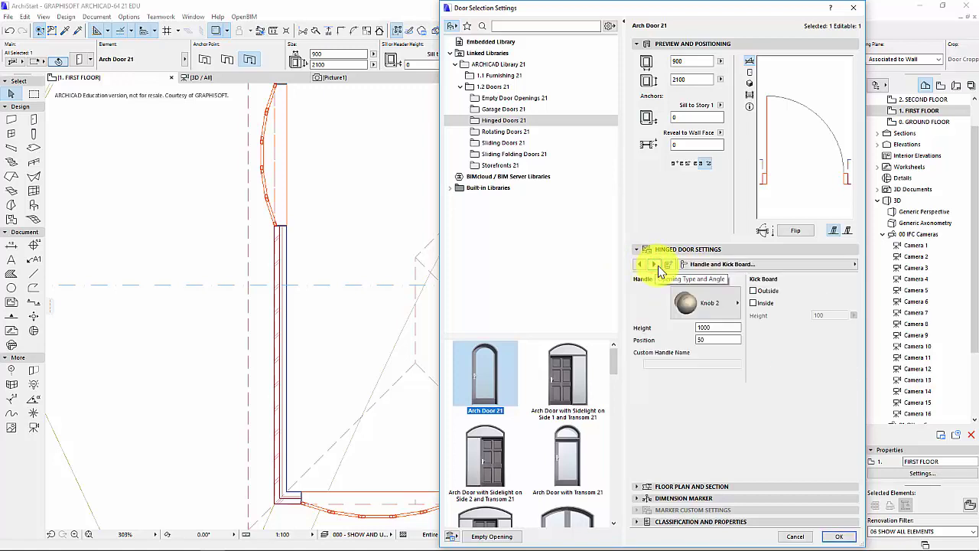
left_click(654, 264)
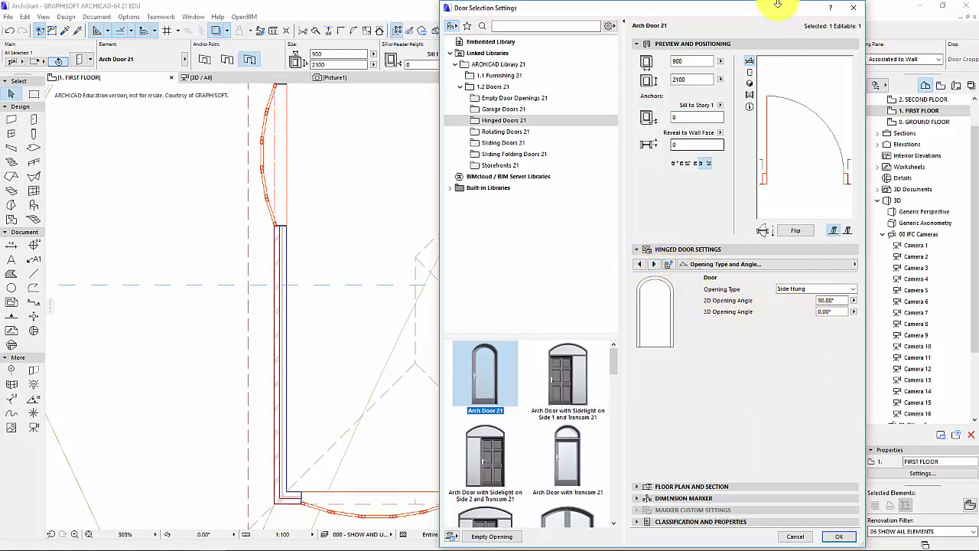
left_click_drag(757, 13, 851, 29)
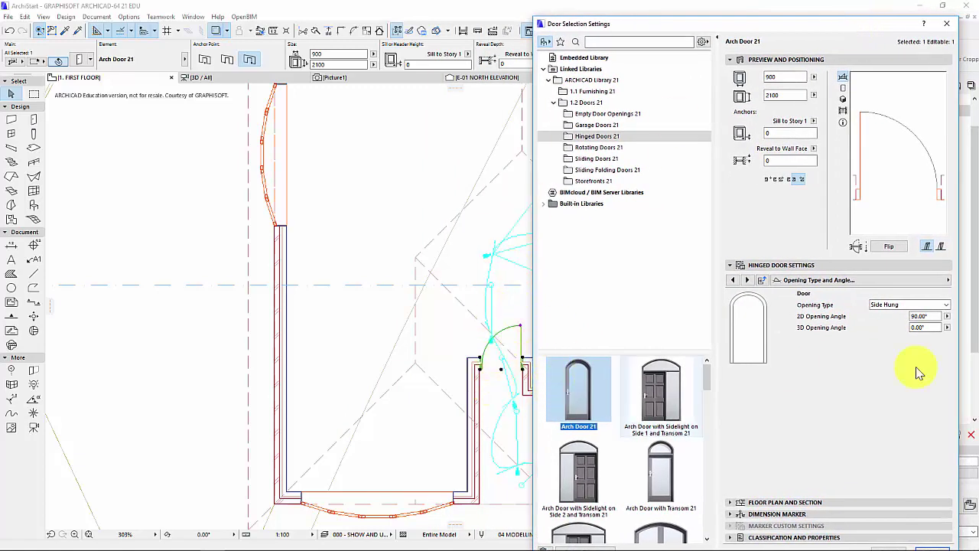
left_click(932, 327)
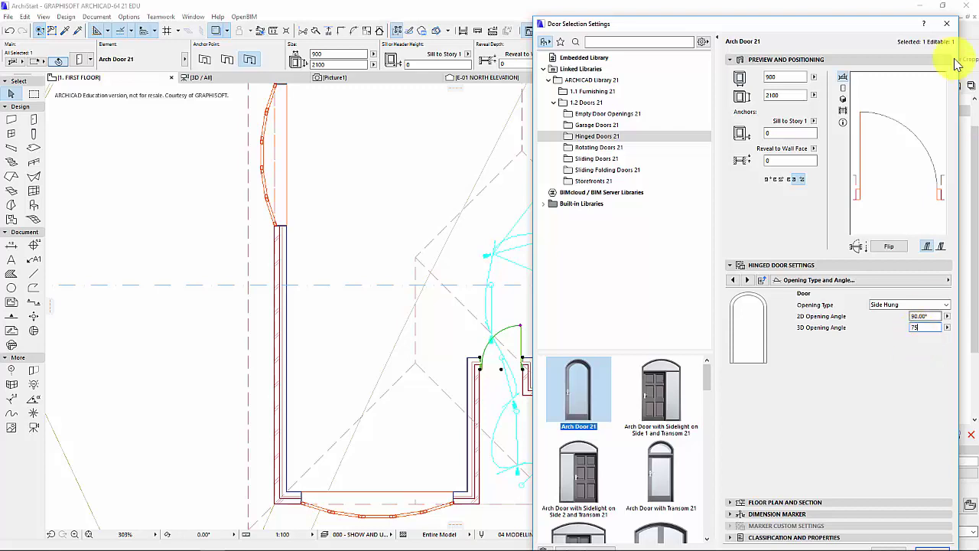
left_click_drag(856, 17, 857, 131)
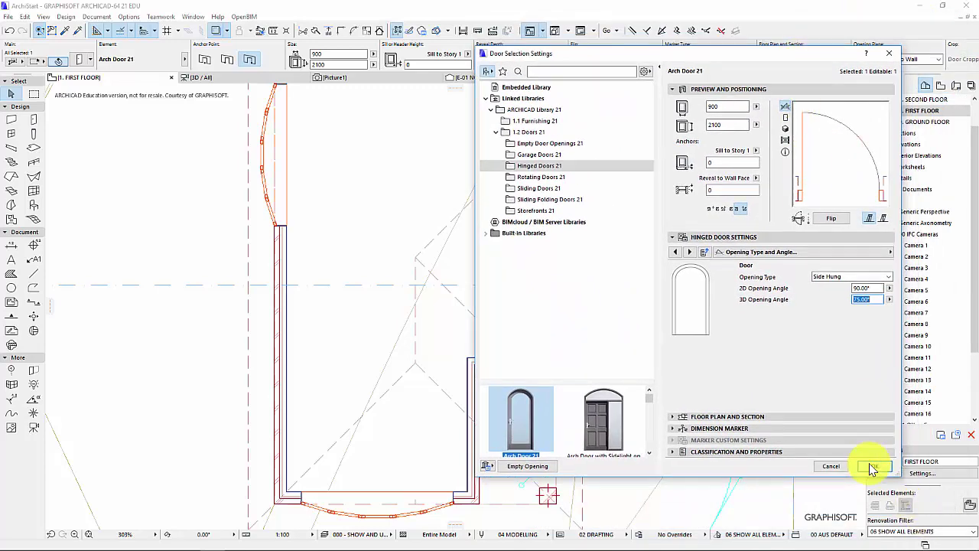
left_click(874, 466)
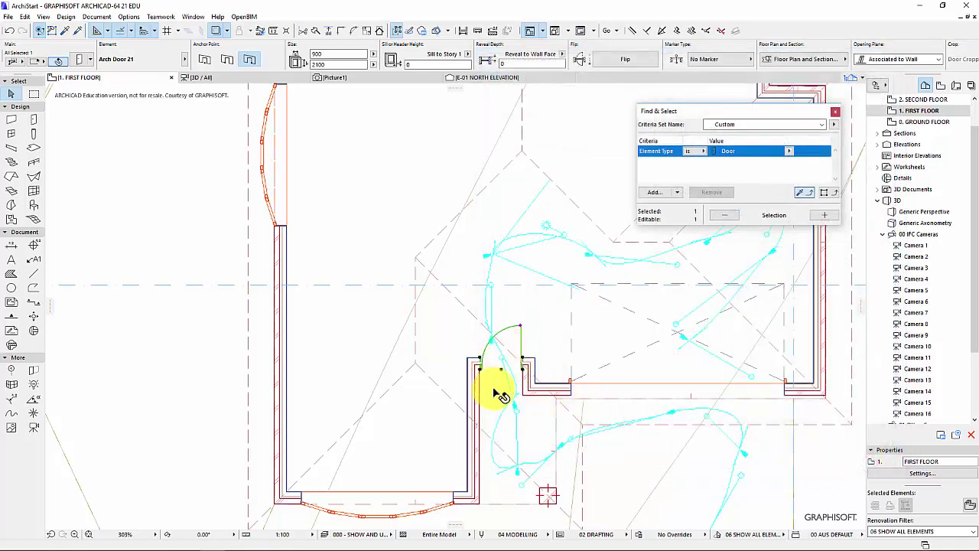
In the 3D view, use Explore mode to walk down the corridor and through the open arched door
left_click(221, 78)
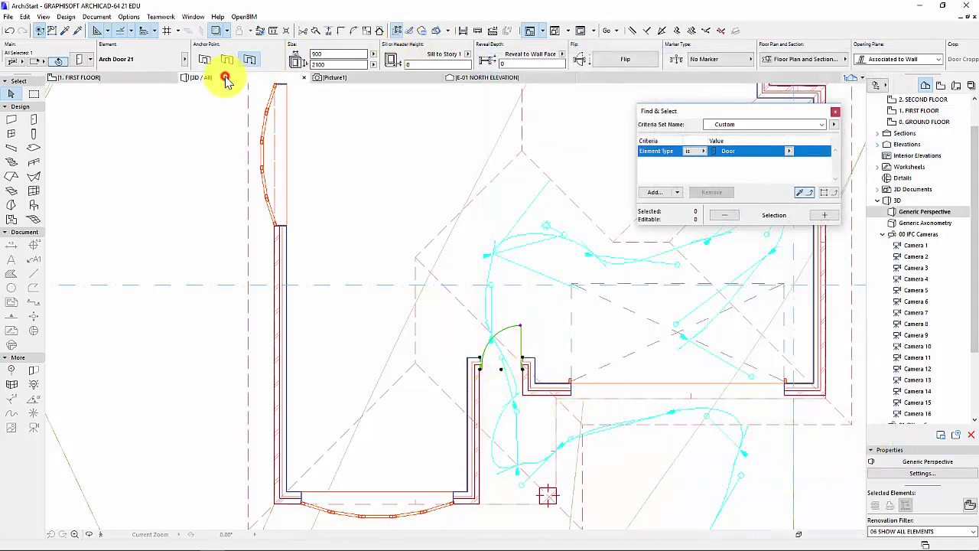
left_click(103, 533)
key("w")
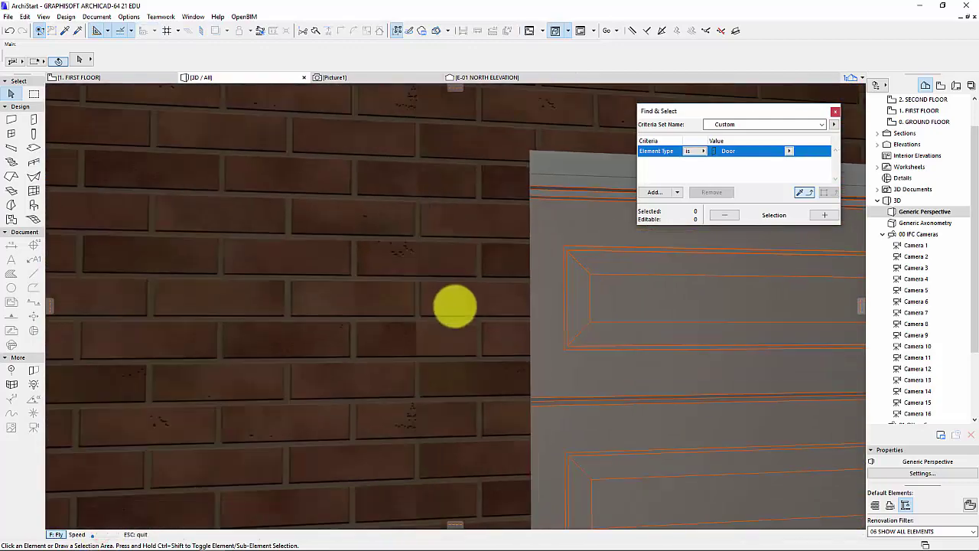
key("s")
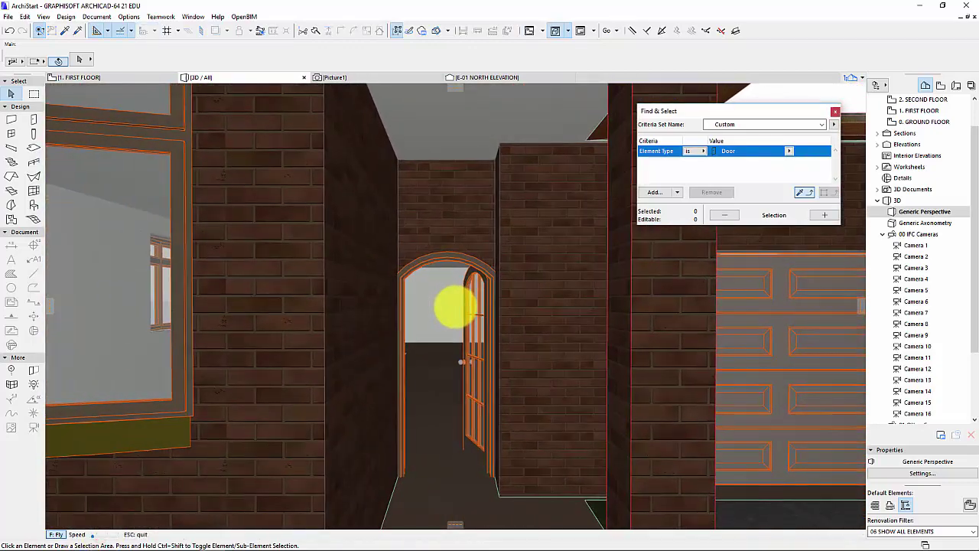
key("w")
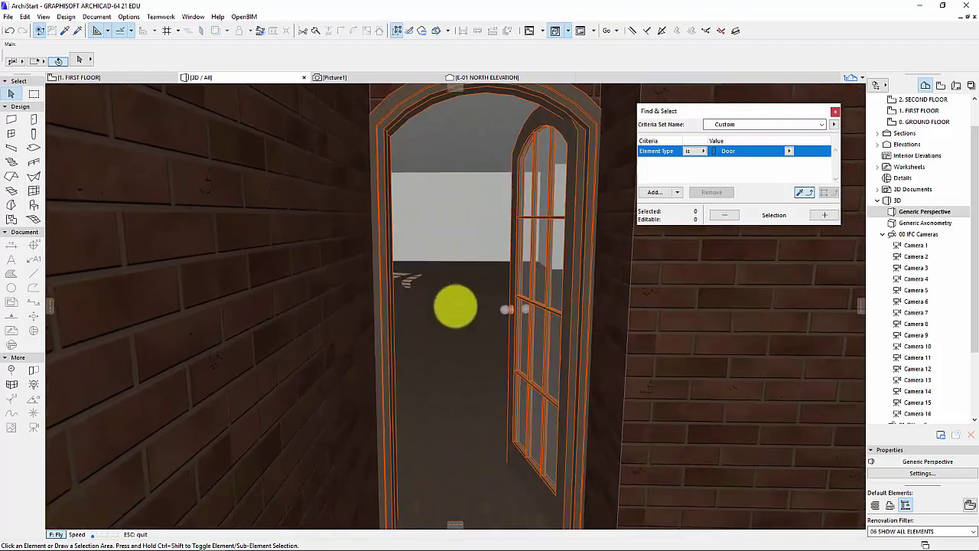
key("s")
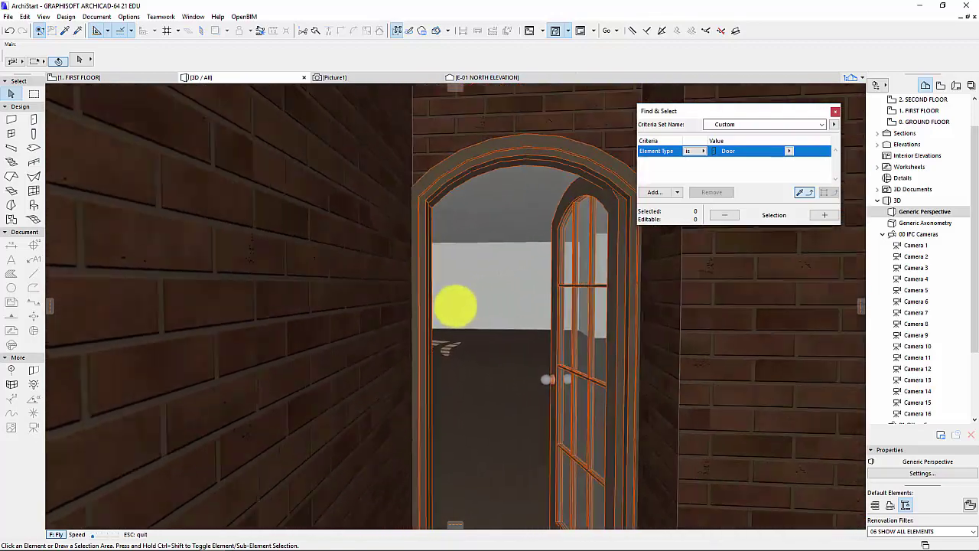
key("w")
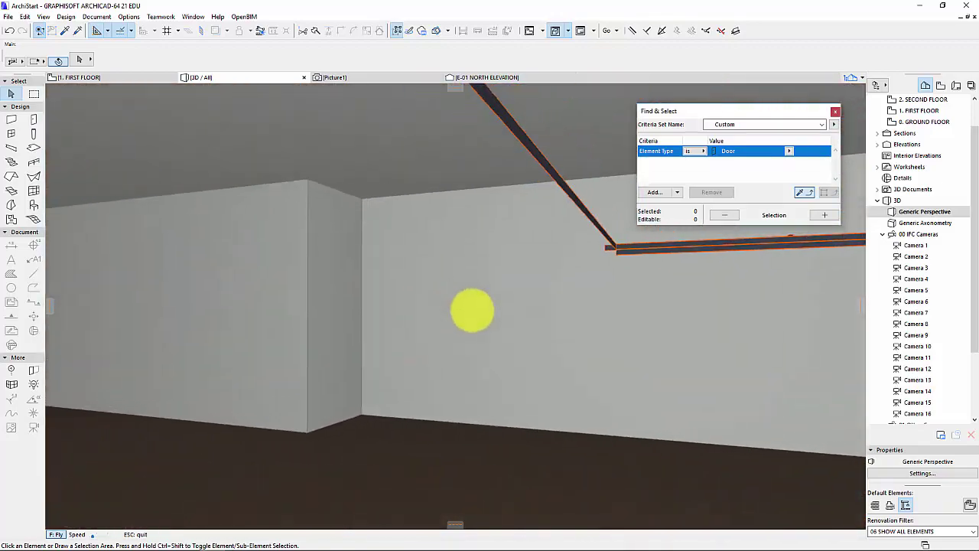
Leave Explore mode, select Overhead Garage Door 21 and open its settings
key("Escape")
left_click(579, 375)
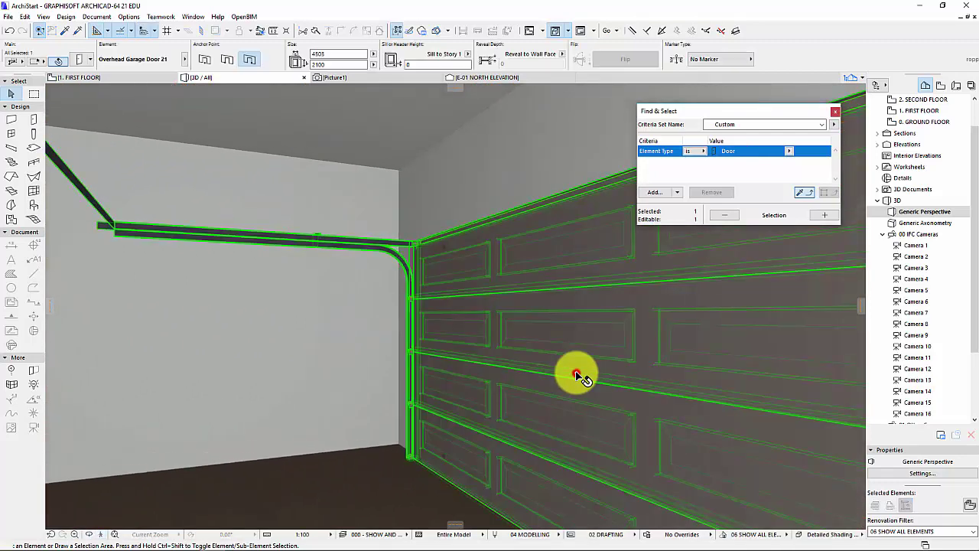
double_click(753, 356)
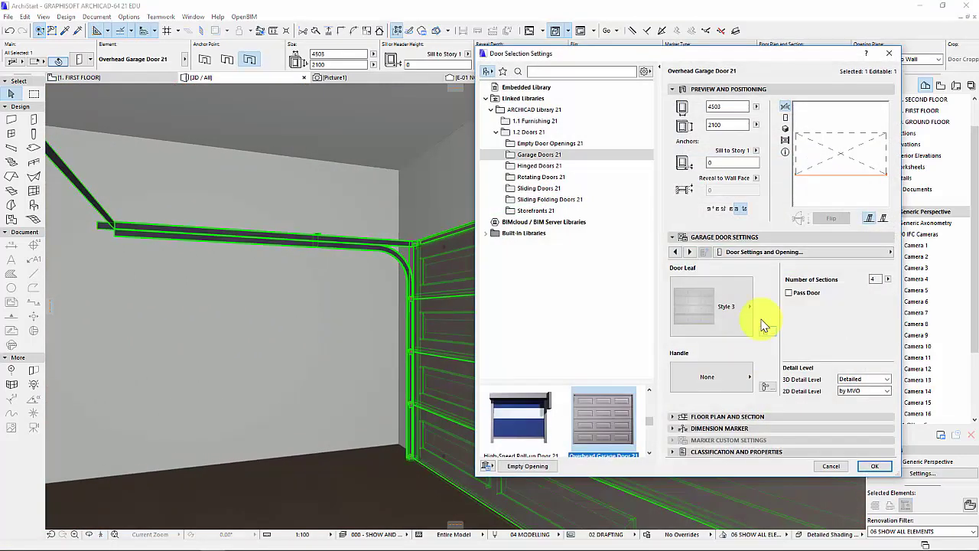
Step through the garage door's frame, leaf and opening pages to the Model Attributes page
left_click(689, 252)
left_click(690, 251)
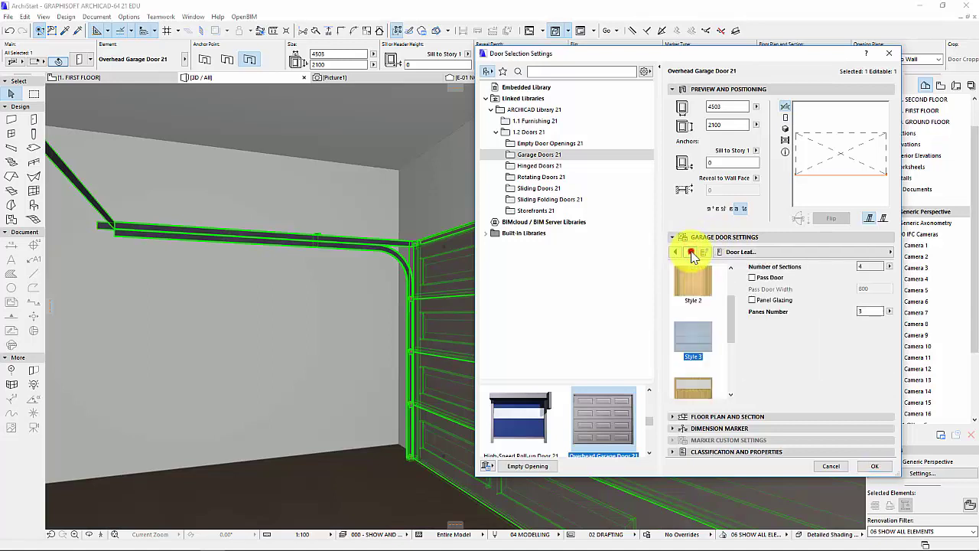
left_click(690, 252)
left_click(691, 252)
left_click(691, 252)
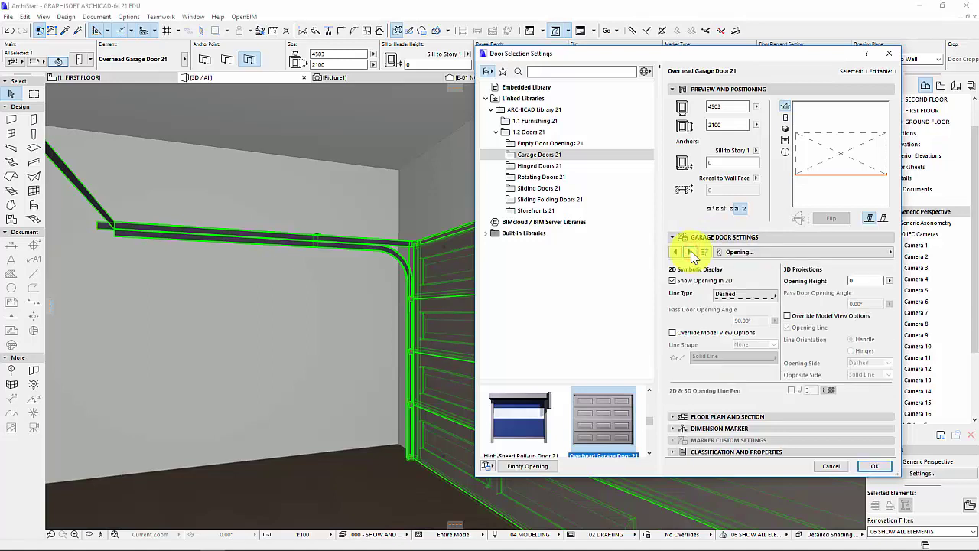
left_click(691, 252)
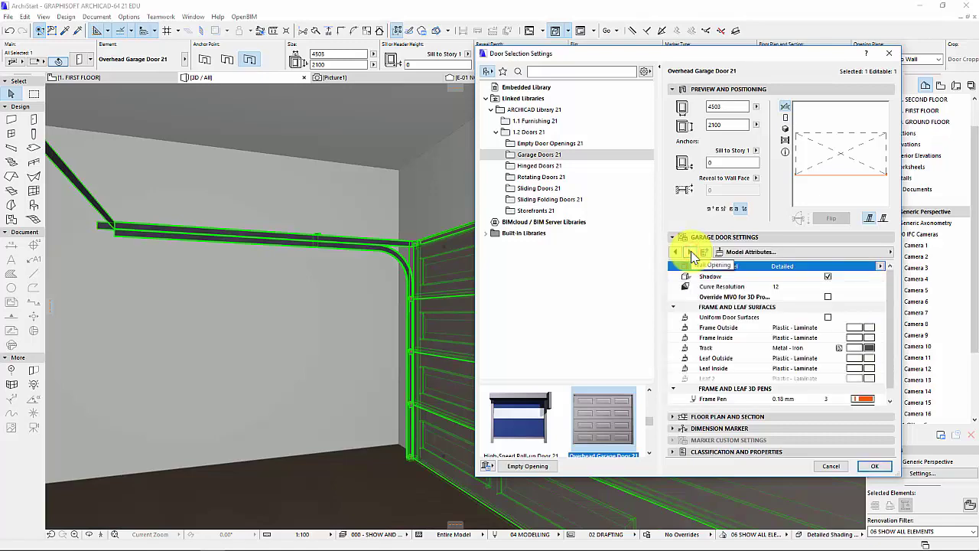